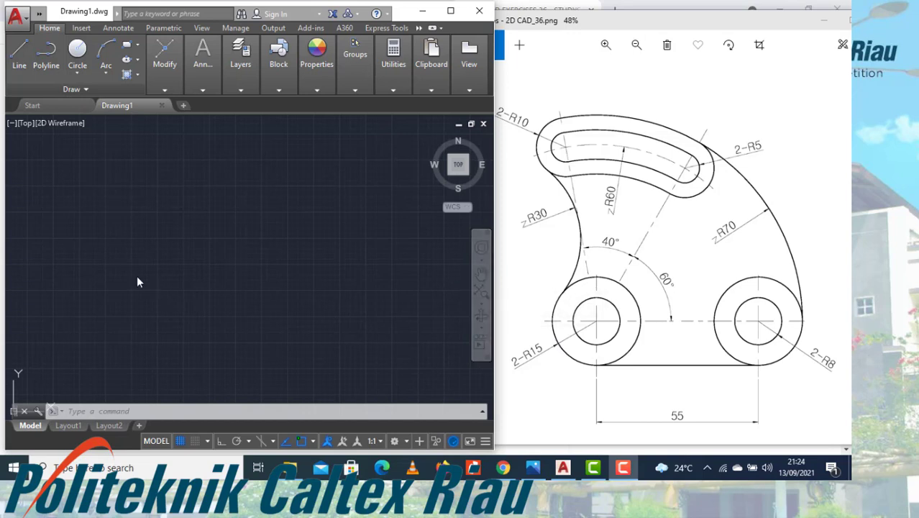
Draw a horizontal line 100 units long in the empty drawing with Ortho mode switched on.
{"action": "left_click", "coordinate": [128, 252]}
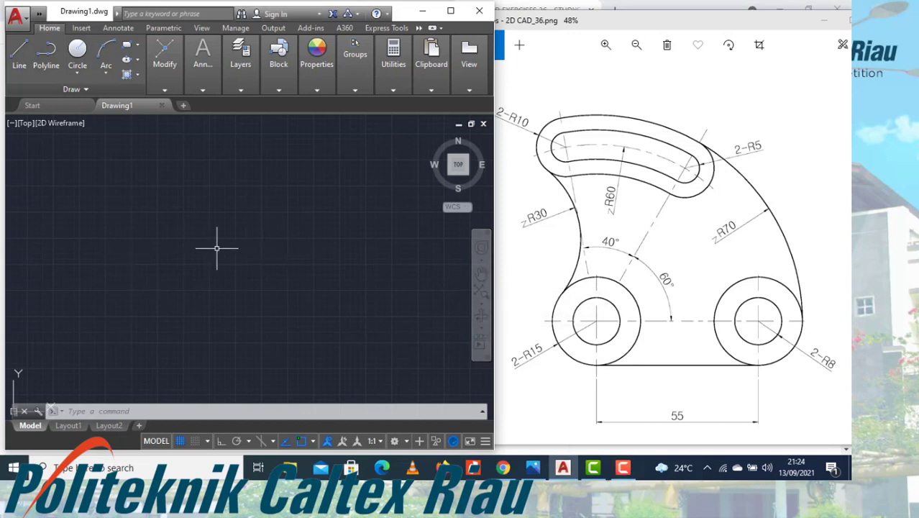
{"action": "key", "text": "Escape"}
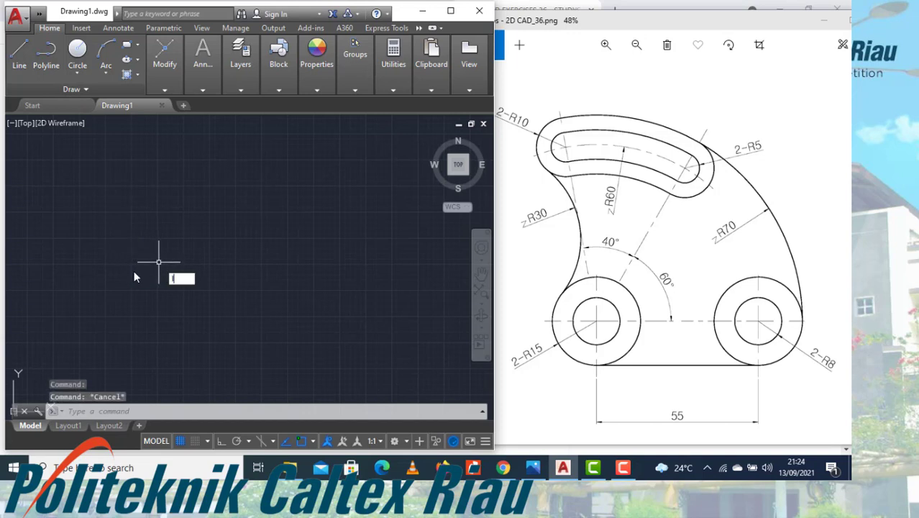
{"action": "type", "text": "l"}
{"action": "key", "text": "Return"}
{"action": "left_click", "coordinate": [140, 265]}
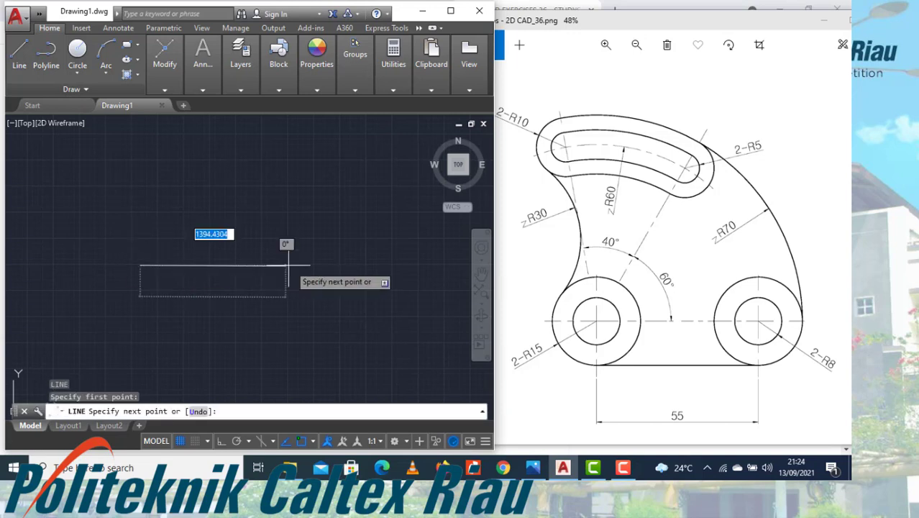
{"action": "key", "text": "F8"}
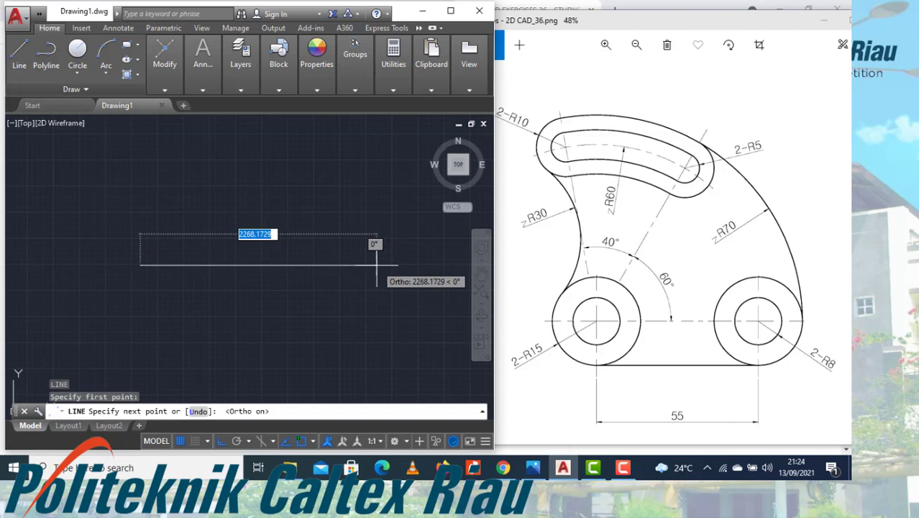
{"action": "type", "text": "100"}
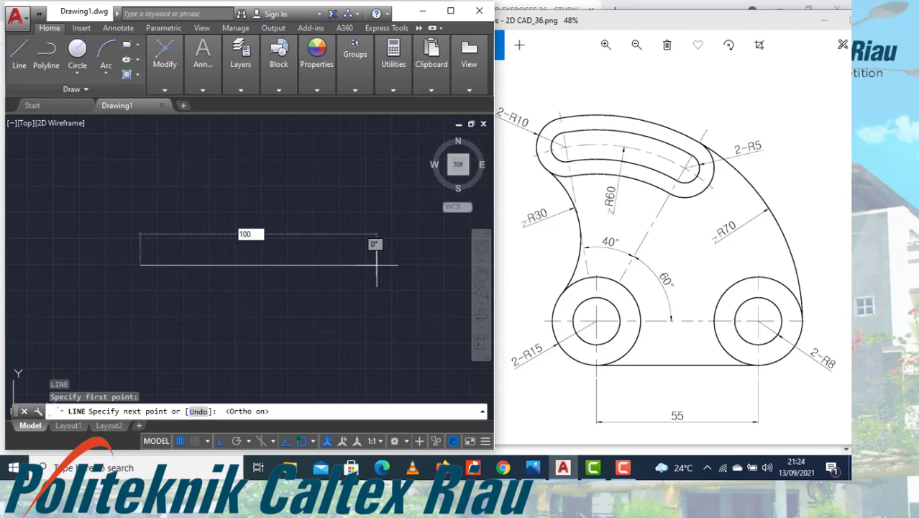
{"action": "key", "text": "Return"}
{"action": "scroll", "coordinate": [101, 263], "scroll_direction": "up", "scroll_amount": 5}
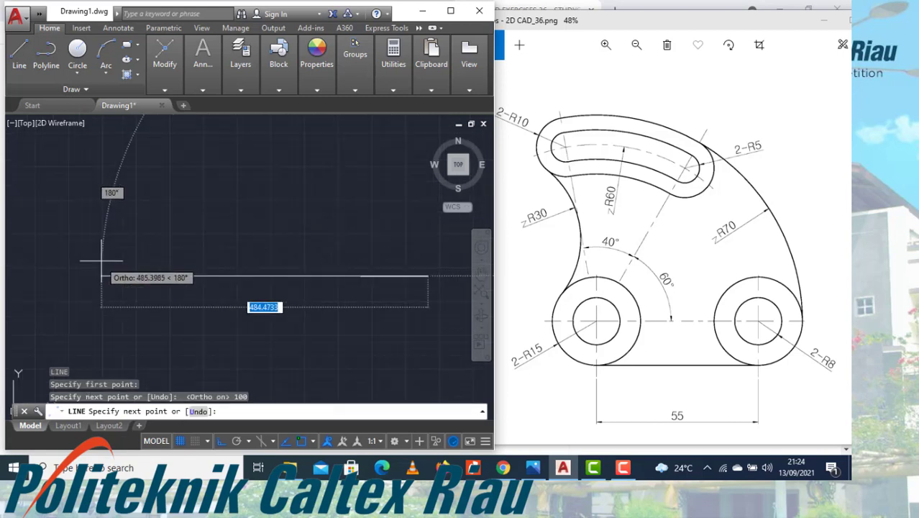
{"action": "key", "text": "Escape"}
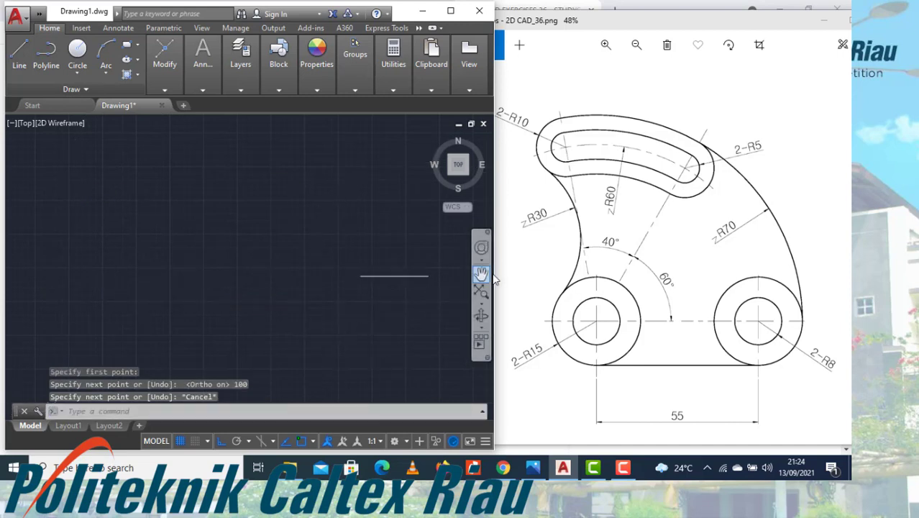
Draw two vertical lines from the horizontal line's midpoint, one 50 units upward and one 50 units downward.
{"action": "scroll", "coordinate": [495, 279], "scroll_direction": "up", "scroll_amount": 4}
{"action": "key", "text": "Return"}
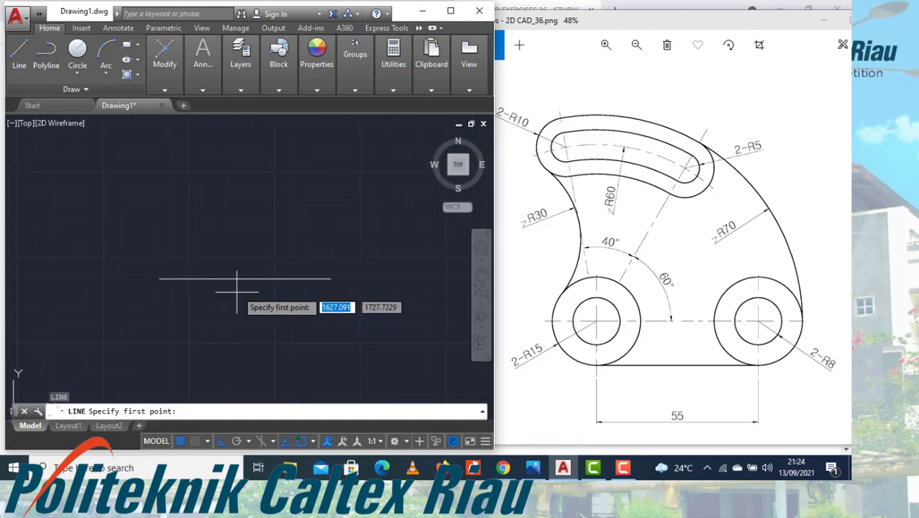
{"action": "left_click", "coordinate": [246, 278]}
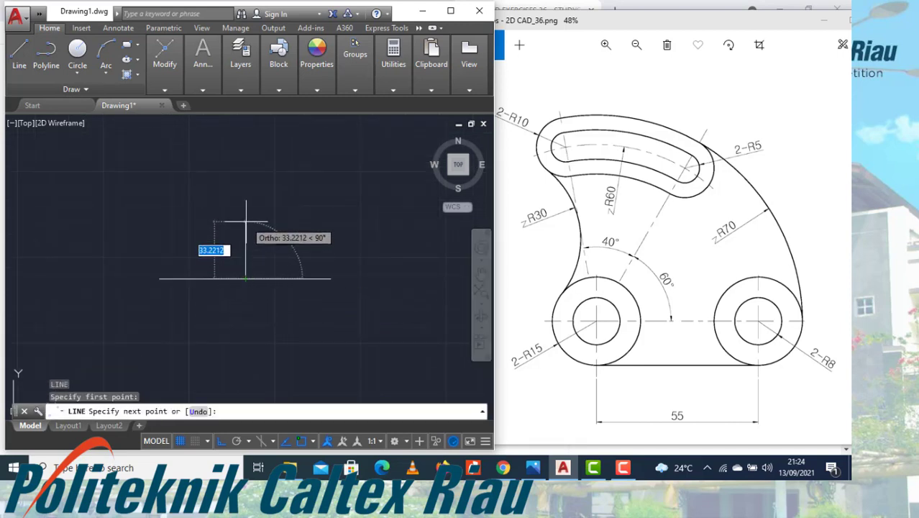
{"action": "type", "text": "50"}
{"action": "key", "text": "Return"}
{"action": "key", "text": "Return"}
{"action": "key", "text": "Return"}
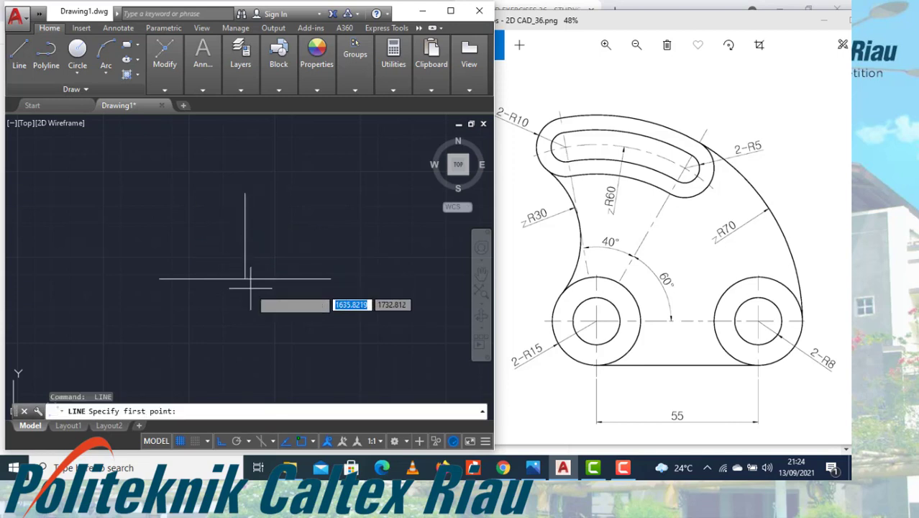
{"action": "left_click", "coordinate": [246, 279]}
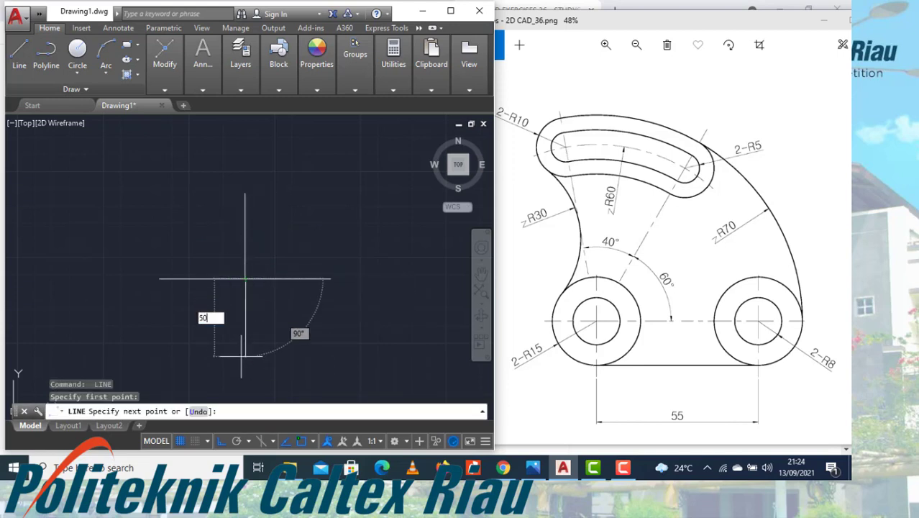
{"action": "type", "text": "50"}
{"action": "key", "text": "Return"}
{"action": "key", "text": "Return"}
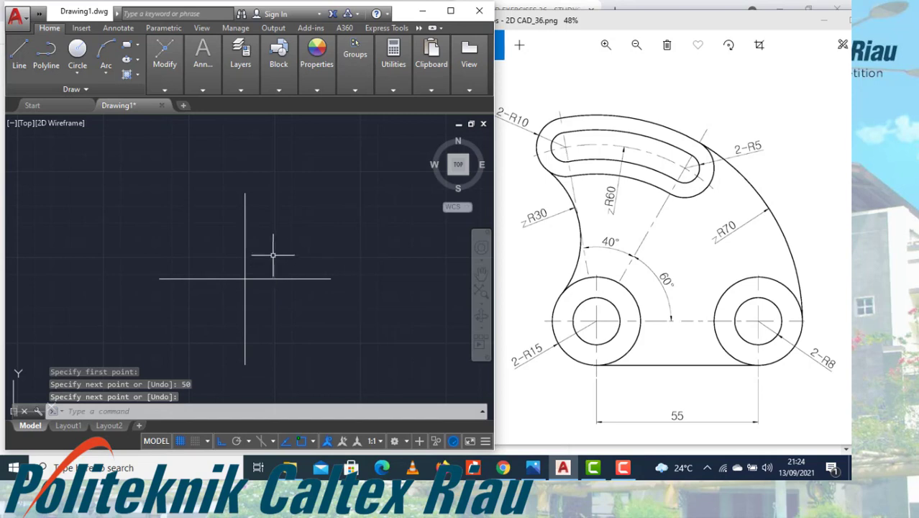
Change the color of all the crossing centerlines to red.
{"action": "left_click", "coordinate": [258, 304]}
{"action": "left_click", "coordinate": [230, 263]}
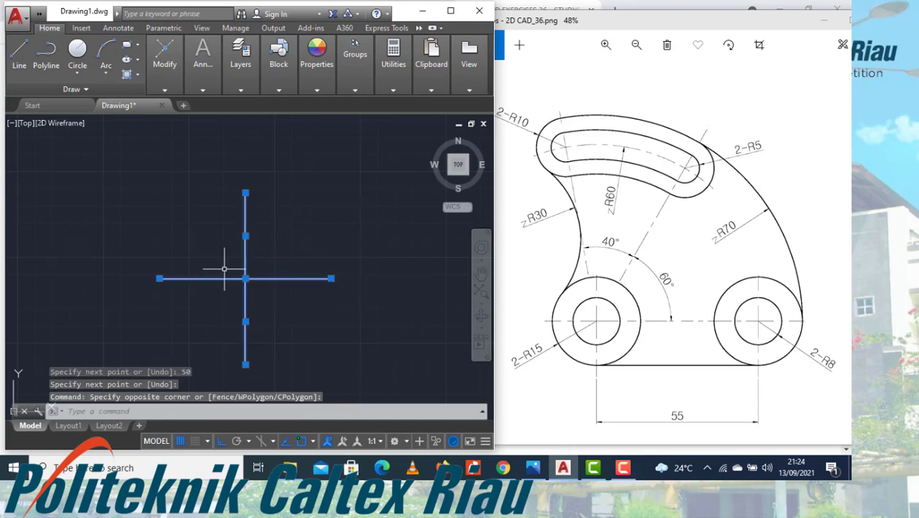
{"action": "left_click", "coordinate": [278, 92]}
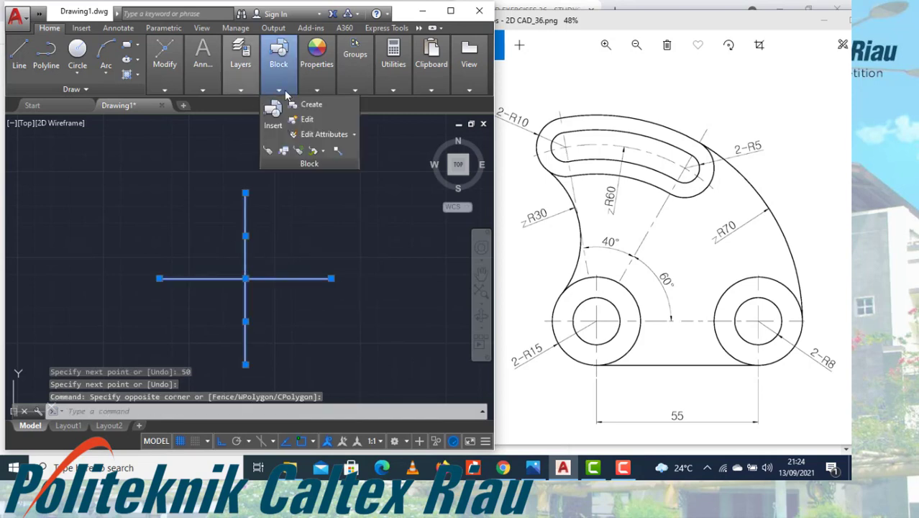
{"action": "left_click", "coordinate": [317, 92]}
{"action": "left_click", "coordinate": [358, 106]}
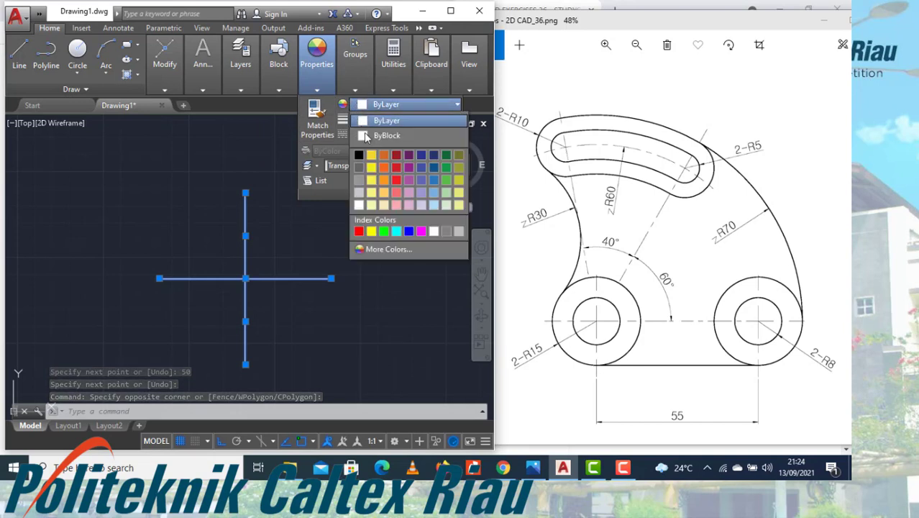
{"action": "left_click", "coordinate": [361, 230]}
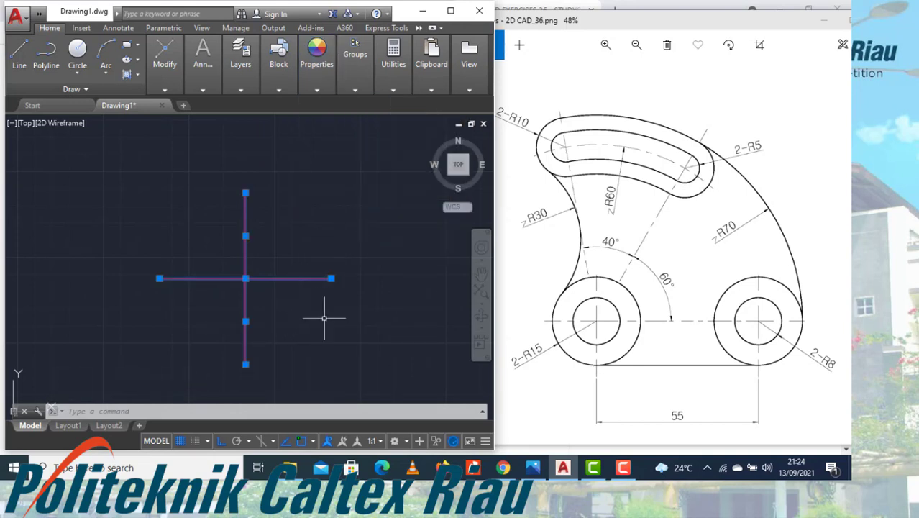
{"action": "key", "text": "Escape"}
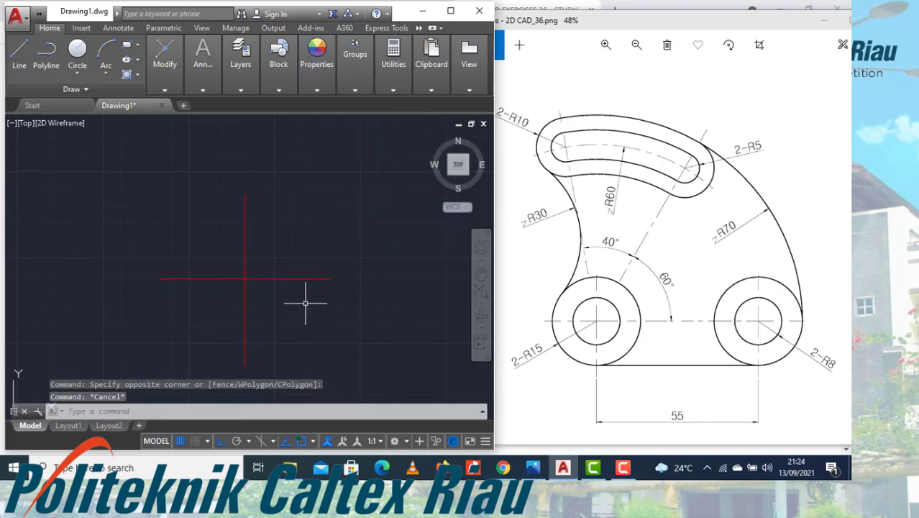
Draw two concentric circles with radii 15 and 8 centered on the intersection of the red centerlines.
{"action": "type", "text": "c"}
{"action": "key", "text": "Return"}
{"action": "left_click", "coordinate": [246, 278]}
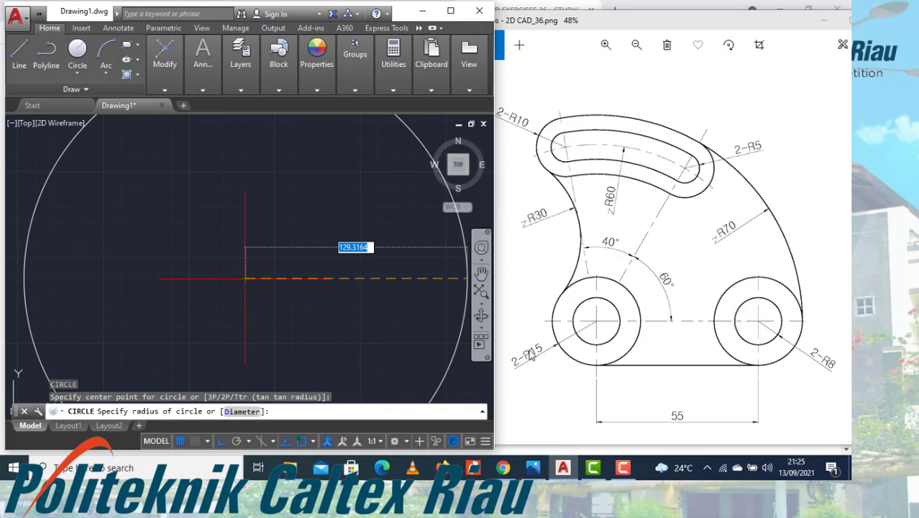
{"action": "type", "text": "15"}
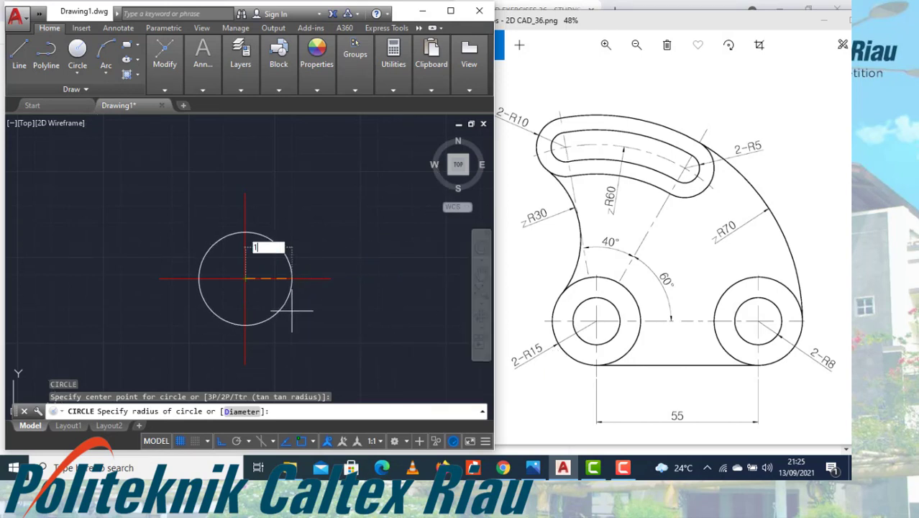
{"action": "key", "text": "Return"}
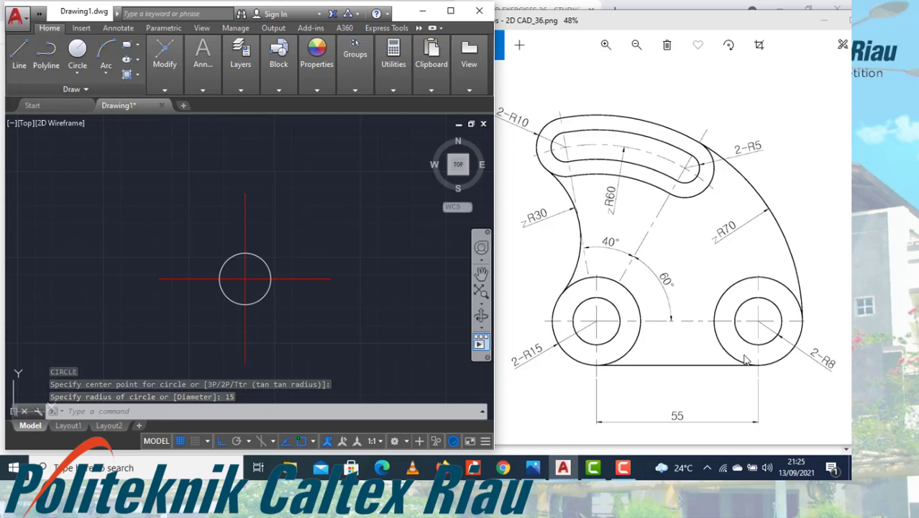
{"action": "key", "text": "Return"}
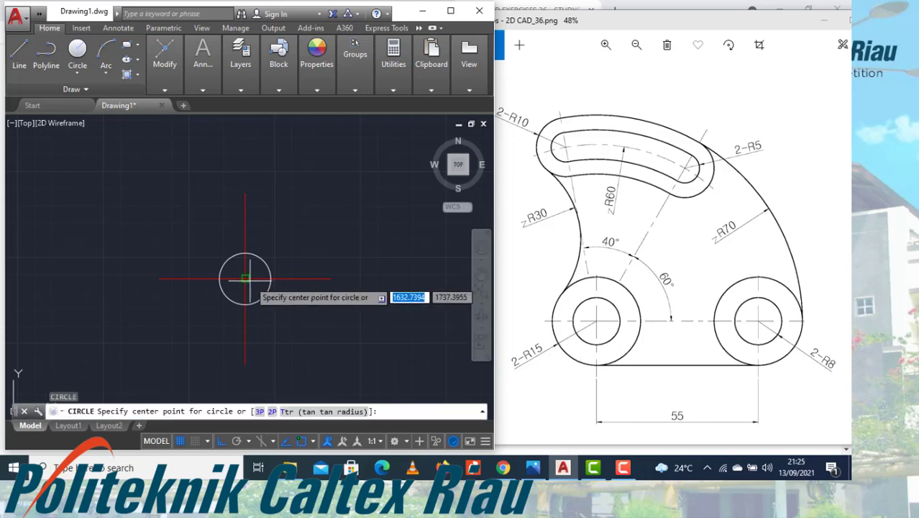
{"action": "left_click", "coordinate": [245, 279]}
{"action": "type", "text": "8"}
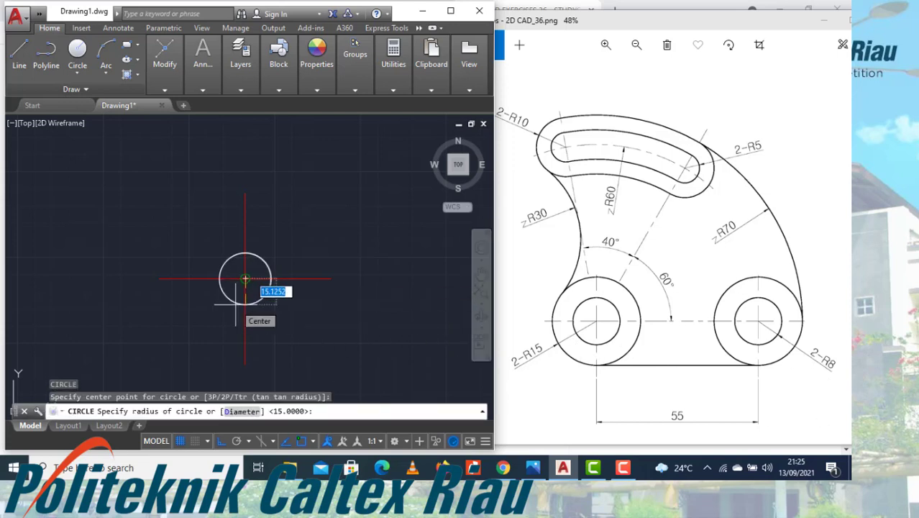
{"action": "key", "text": "Return"}
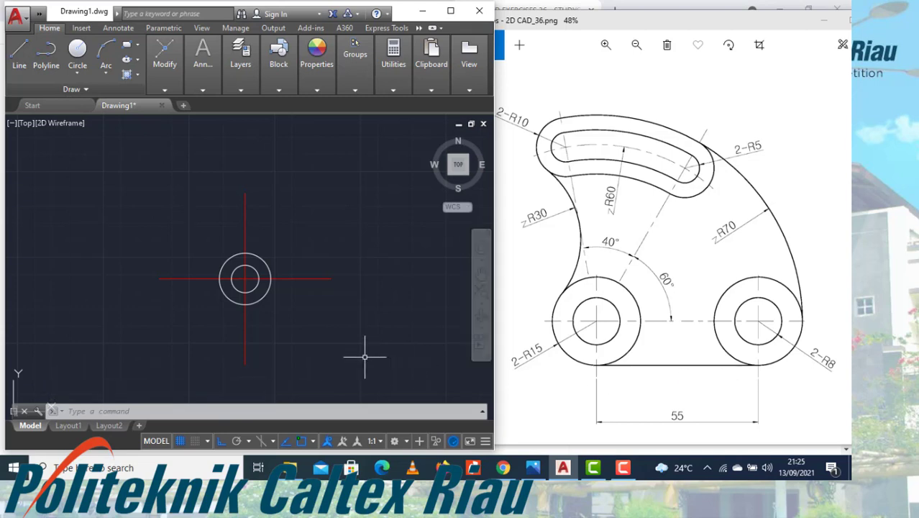
Copy both concentric circles 55 units horizontally to the right, using their center as the base point.
{"action": "left_click", "coordinate": [268, 314]}
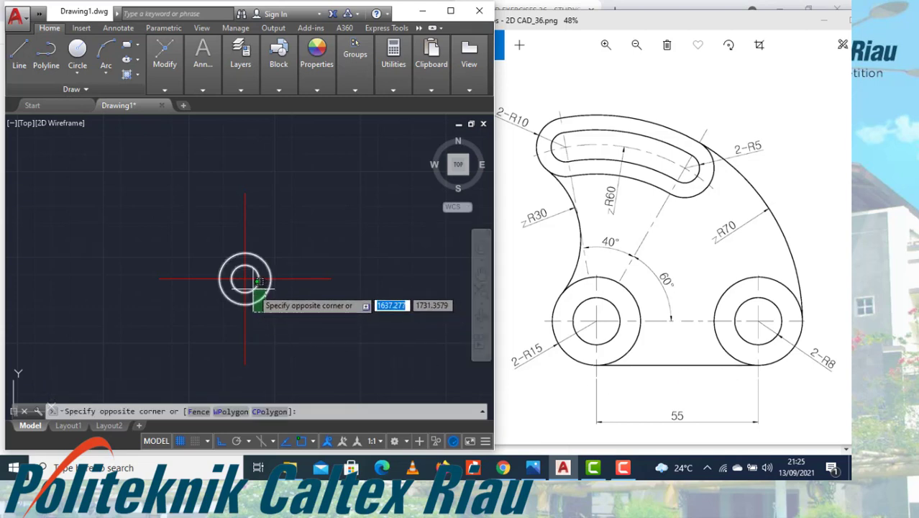
{"action": "left_click", "coordinate": [253, 285]}
{"action": "type", "text": "CO"}
{"action": "key", "text": "Return"}
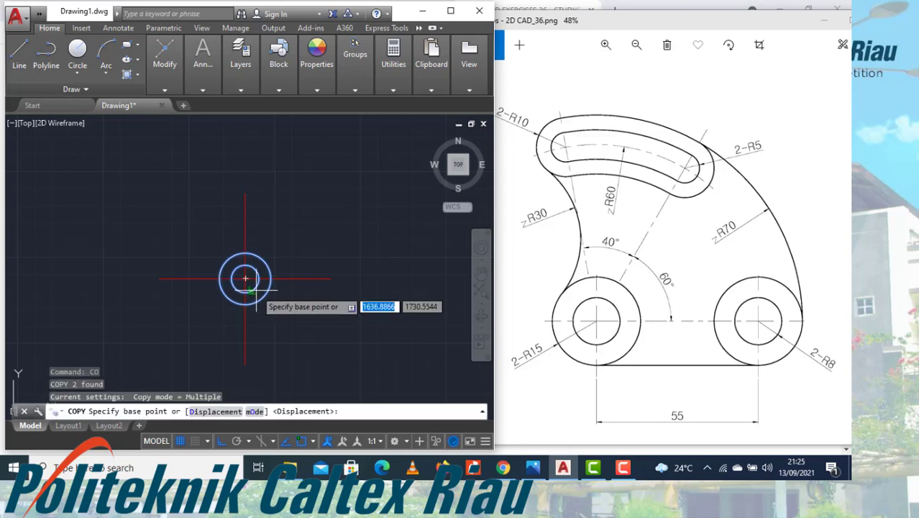
{"action": "left_click", "coordinate": [245, 278]}
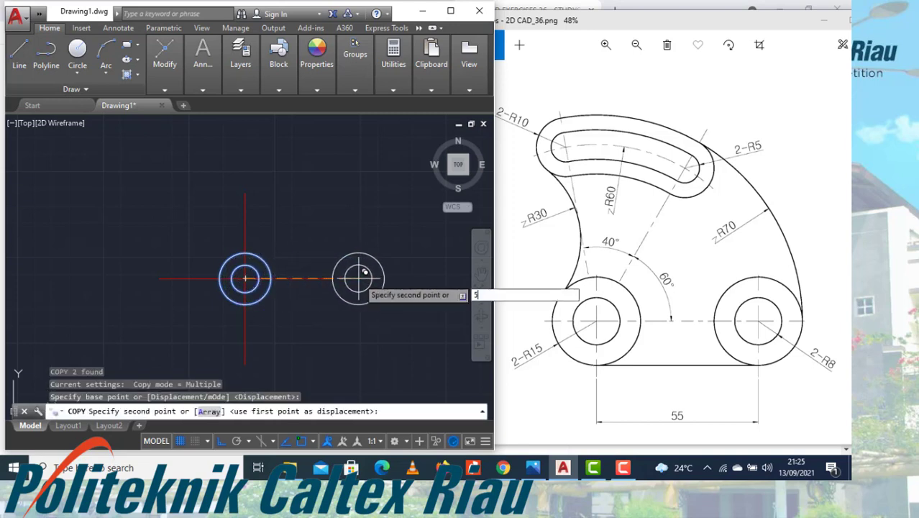
{"action": "type", "text": "55"}
{"action": "key", "text": "Return"}
{"action": "key", "text": "Return"}
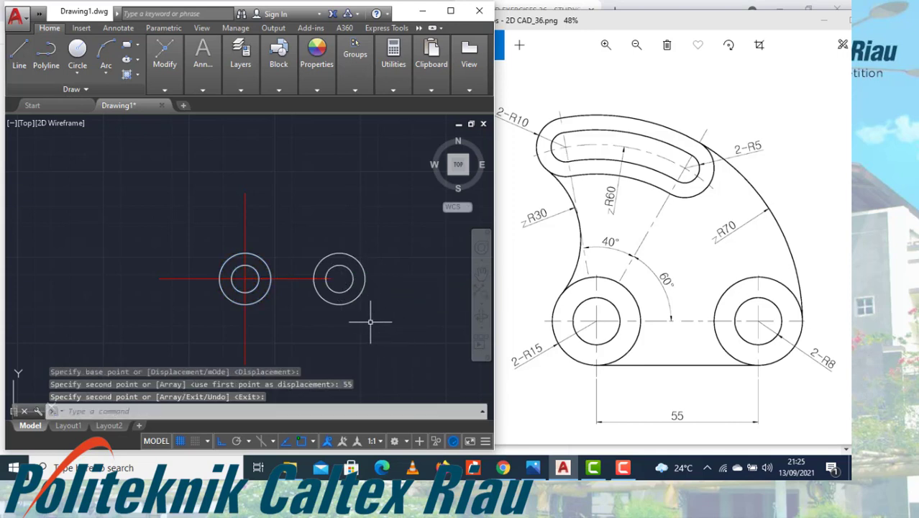
Draw a horizontal line joining the bottom quadrant points of the two outer circles.
{"action": "type", "text": "l"}
{"action": "key", "text": "Return"}
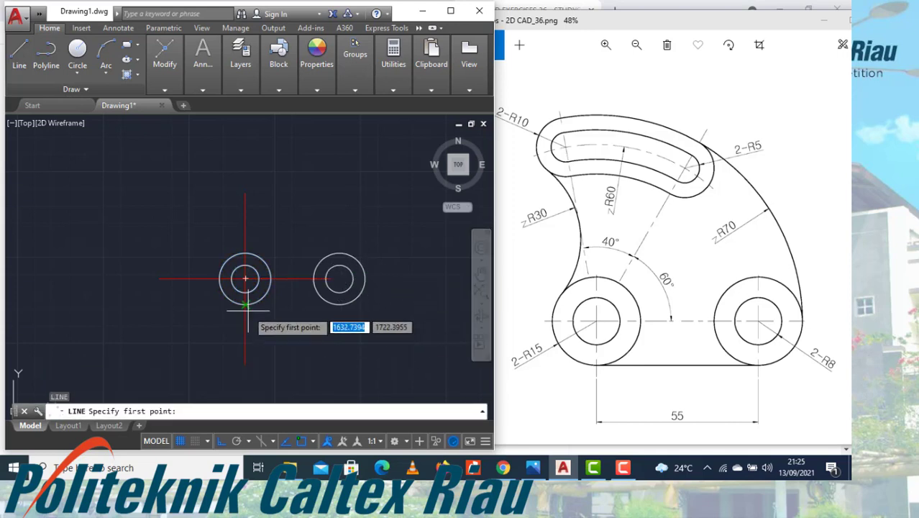
{"action": "left_click", "coordinate": [245, 278]}
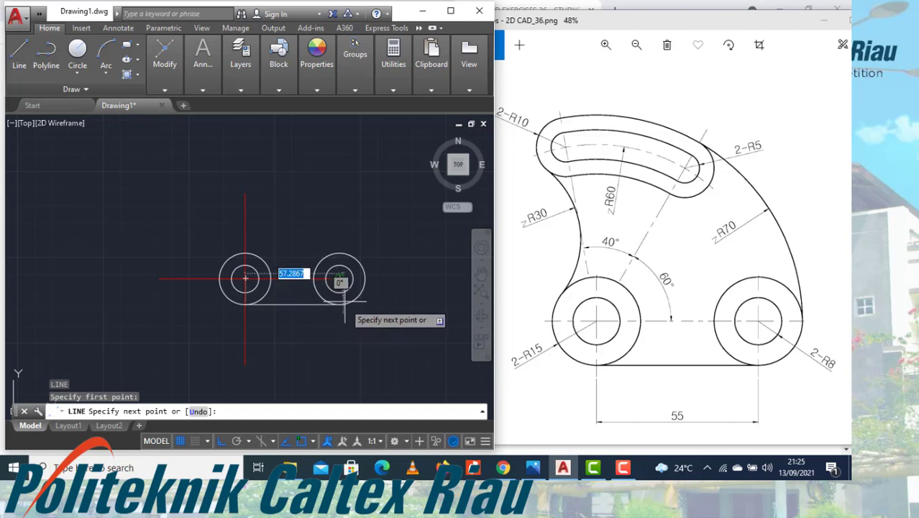
{"action": "left_click", "coordinate": [341, 303]}
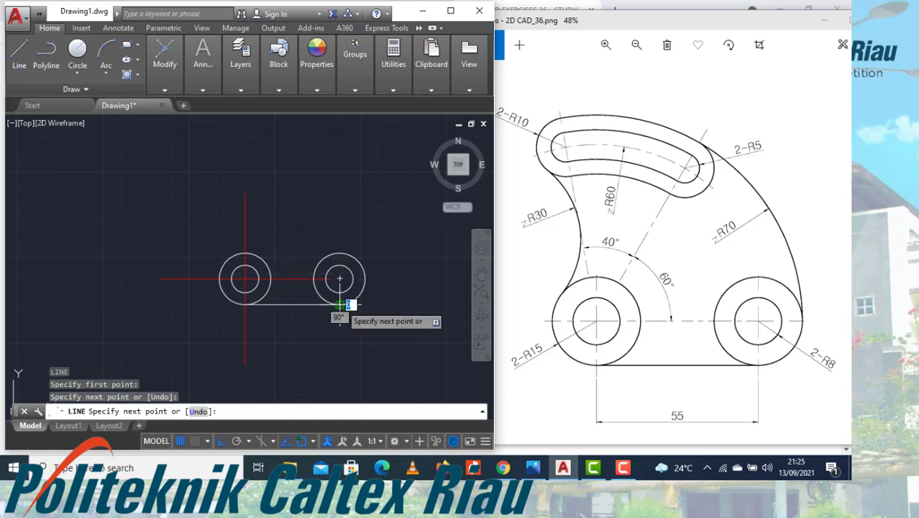
{"action": "key", "text": "Return"}
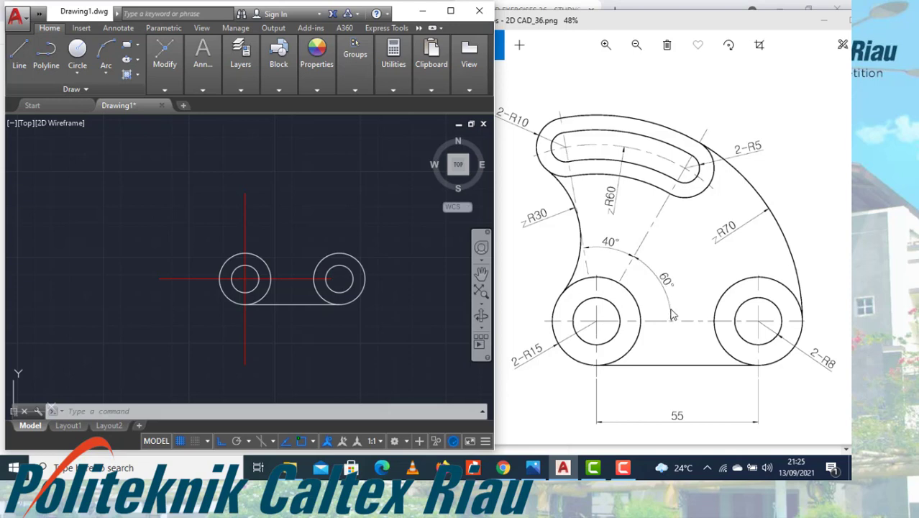
Draw a line from the left circles' center, 100 units long at 60 degrees.
{"action": "type", "text": "1"}
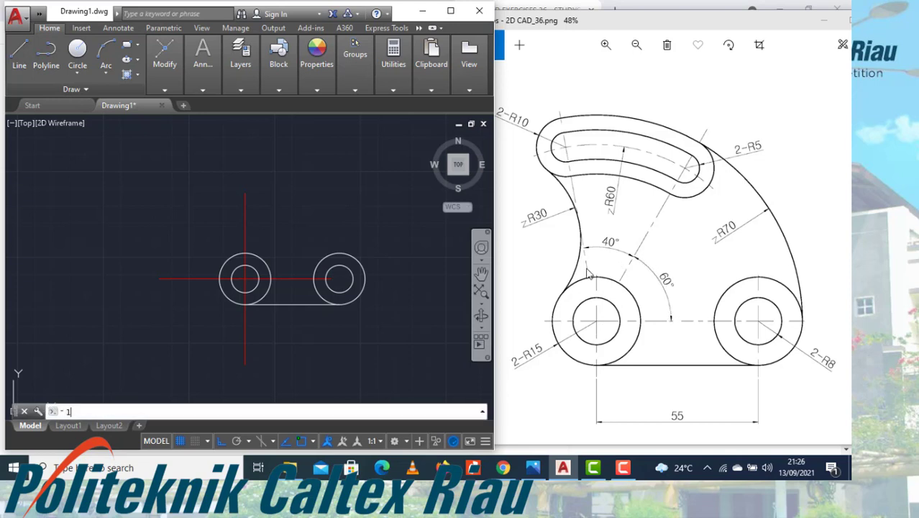
{"action": "key", "text": "Return"}
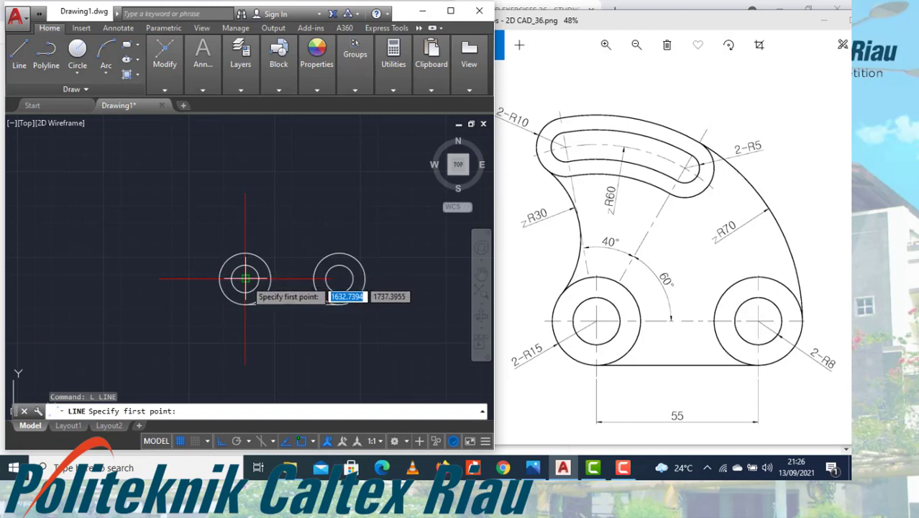
{"action": "left_click", "coordinate": [244, 280]}
{"action": "type", "text": "@100"}
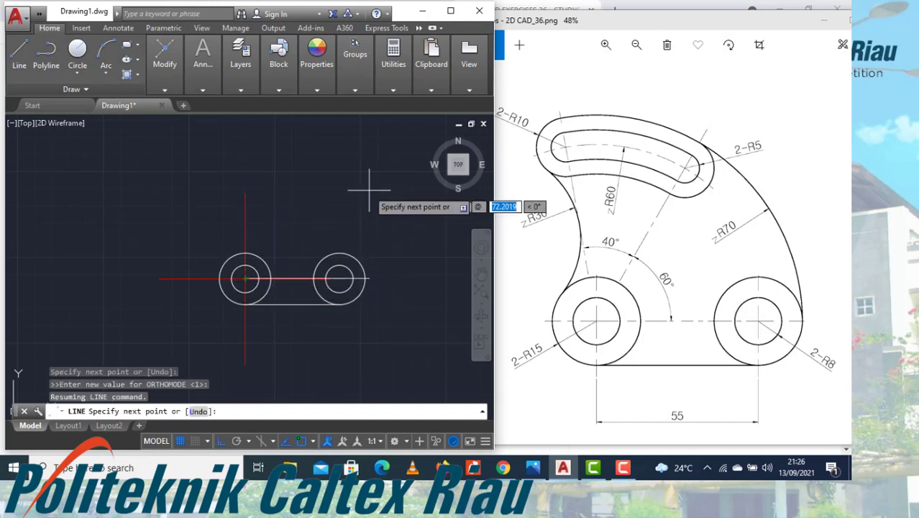
{"action": "type", "text": "<60"}
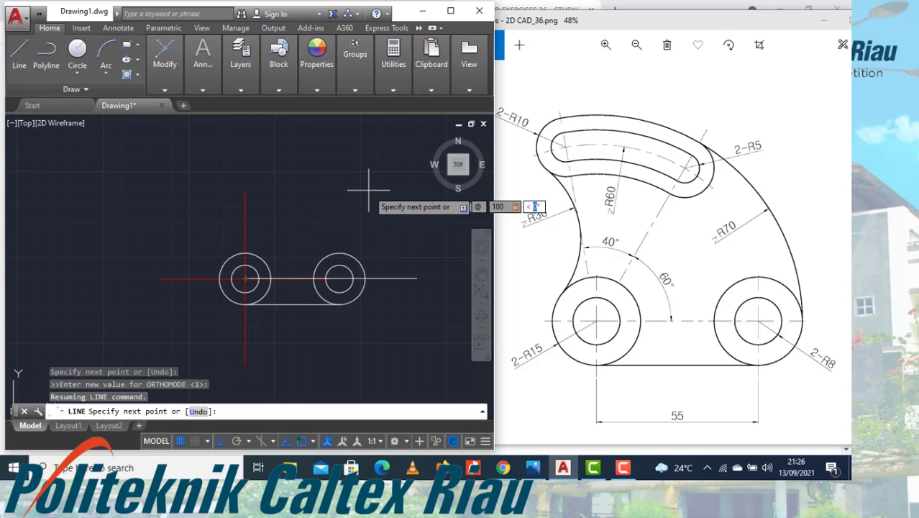
{"action": "key", "text": "Return"}
{"action": "key", "text": "Return"}
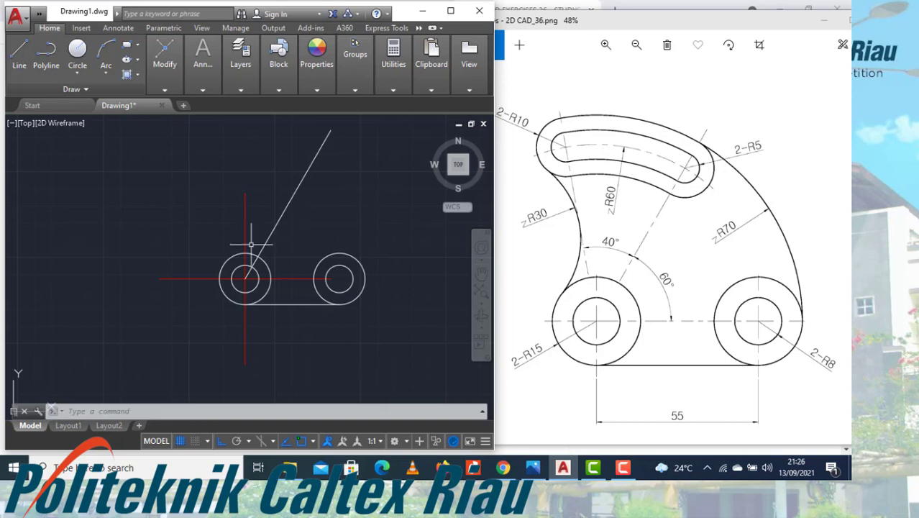
Draw a second line from the left circles' center, 100 units long at 100 degrees.
{"action": "type", "text": "l"}
{"action": "key", "text": "Return"}
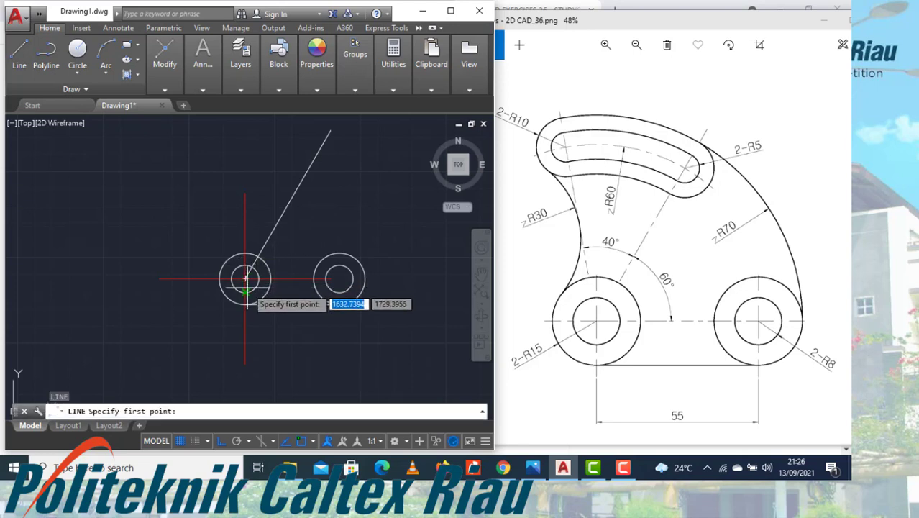
{"action": "left_click", "coordinate": [246, 279]}
{"action": "type", "text": "100"}
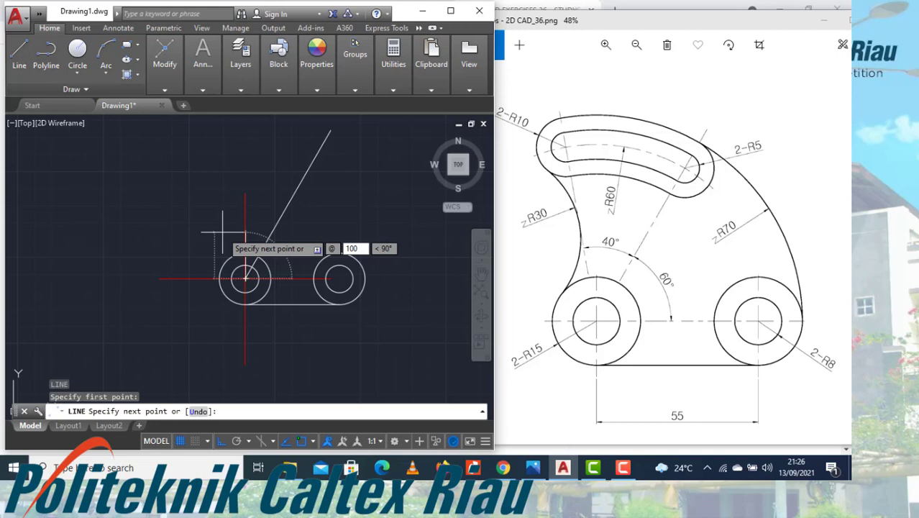
{"action": "key", "text": "Tab"}
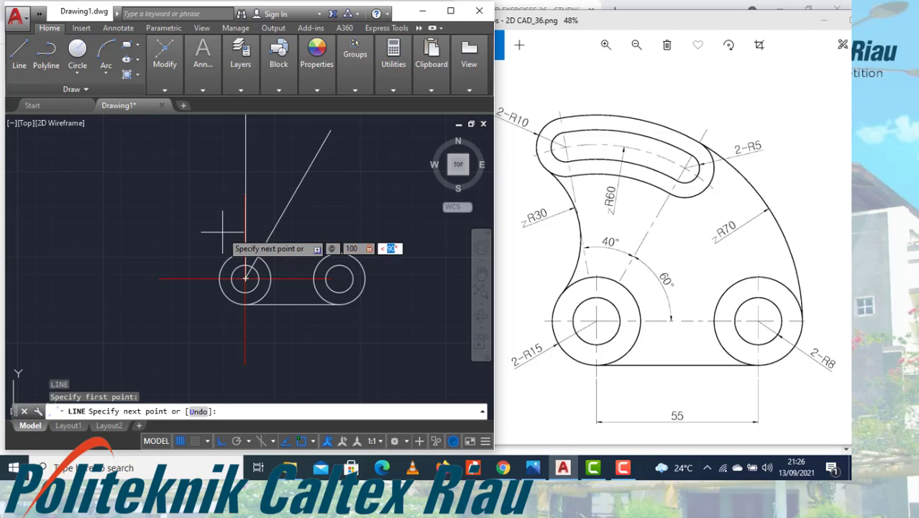
{"action": "type", "text": "100"}
{"action": "key", "text": "Return"}
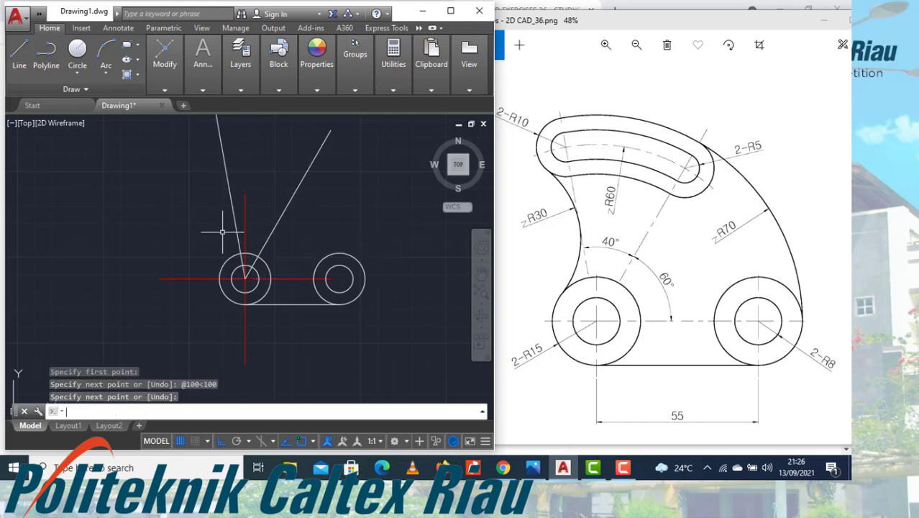
{"action": "key", "text": "Return"}
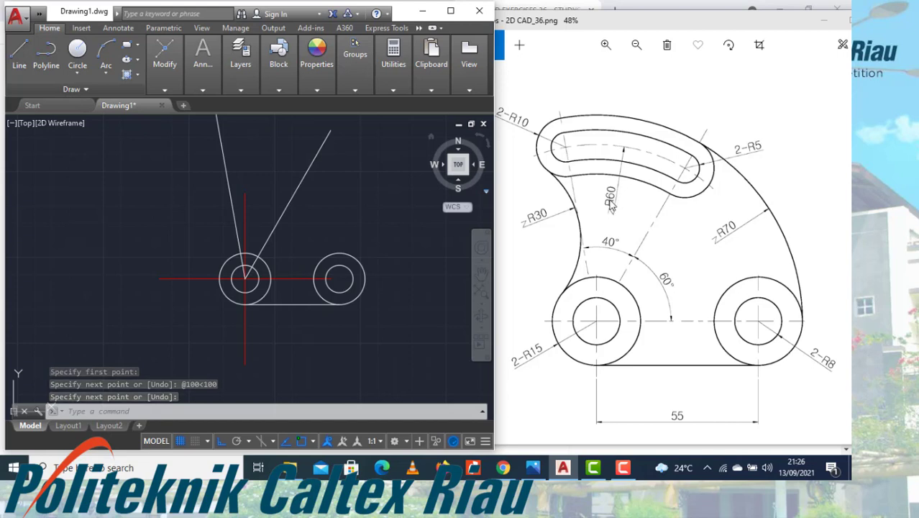
Draw a circle of radius 60 centered on the left pair of concentric circles.
{"action": "type", "text": "c"}
{"action": "key", "text": "Return"}
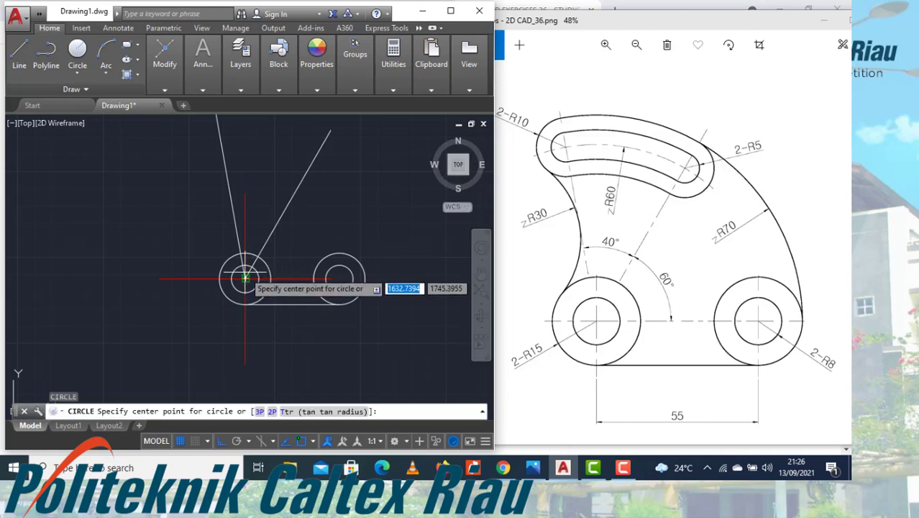
{"action": "left_click", "coordinate": [245, 279]}
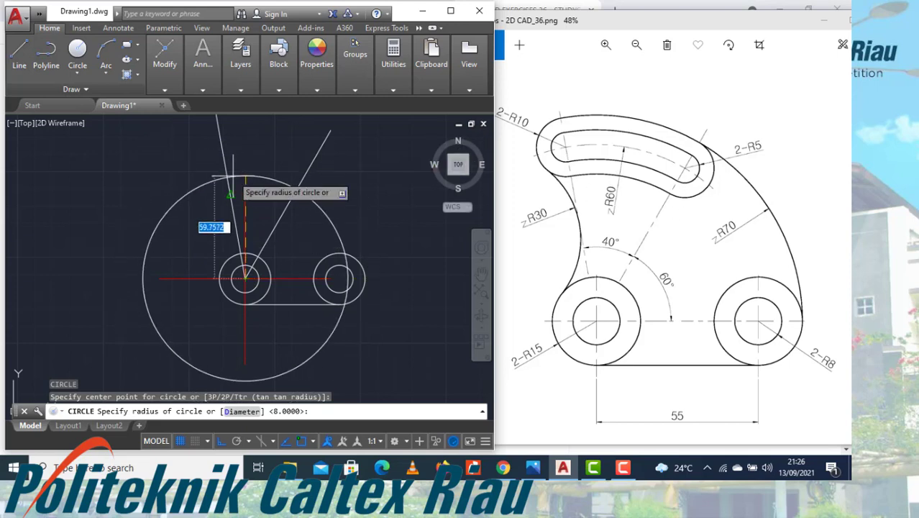
{"action": "type", "text": "60"}
{"action": "key", "text": "Return"}
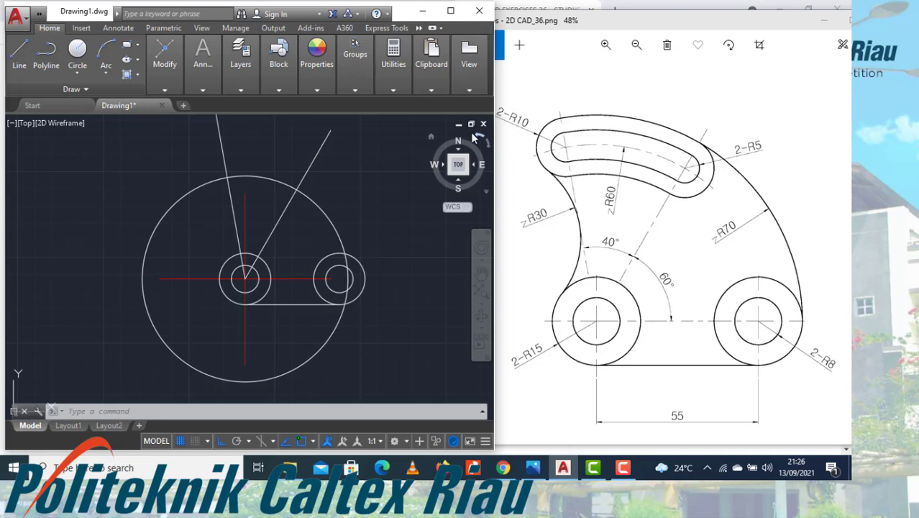
Draw two concentric circles with radii 5 and 10 where the 60-degree line crosses the radius 60 circle.
{"action": "type", "text": "c"}
{"action": "key", "text": "Return"}
{"action": "left_click", "coordinate": [297, 189]}
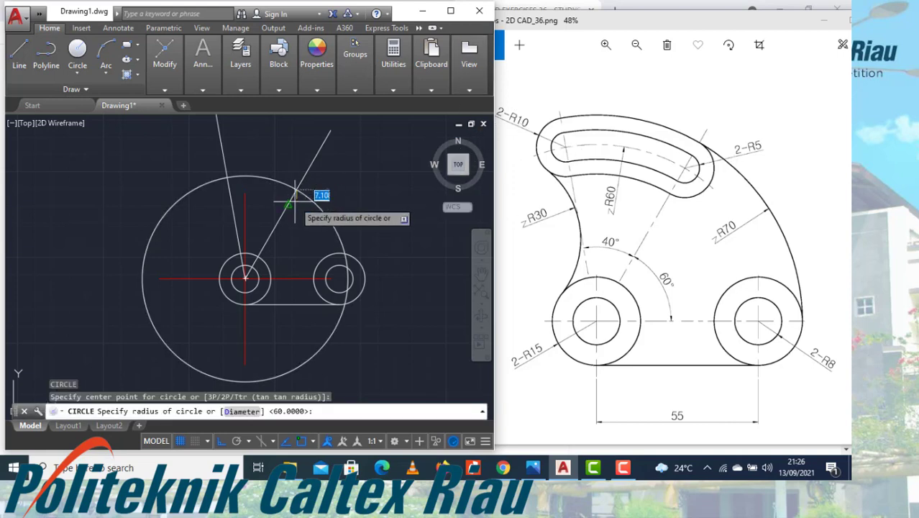
{"action": "type", "text": "5"}
{"action": "key", "text": "Return"}
{"action": "type", "text": "c"}
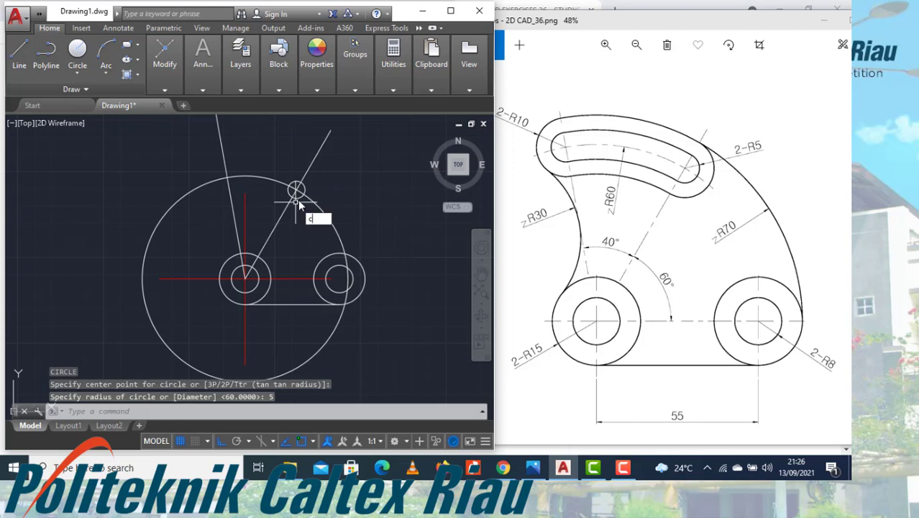
{"action": "key", "text": "Return"}
{"action": "left_click", "coordinate": [296, 189]}
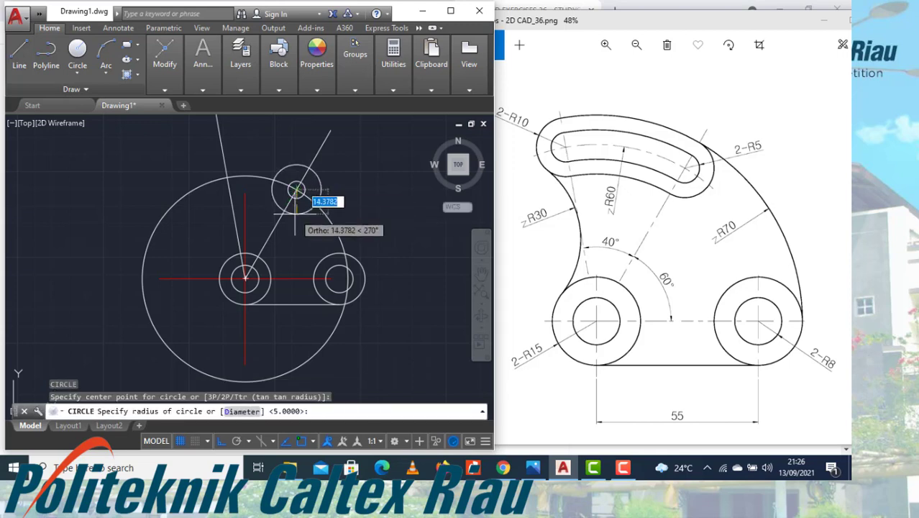
{"action": "type", "text": "10"}
{"action": "key", "text": "Return"}
Copy the radius 5 and 10 circles from their center to where the 100-degree line crosses the radius 60 circle.
{"action": "scroll", "coordinate": [295, 191], "scroll_direction": "up", "scroll_amount": 2}
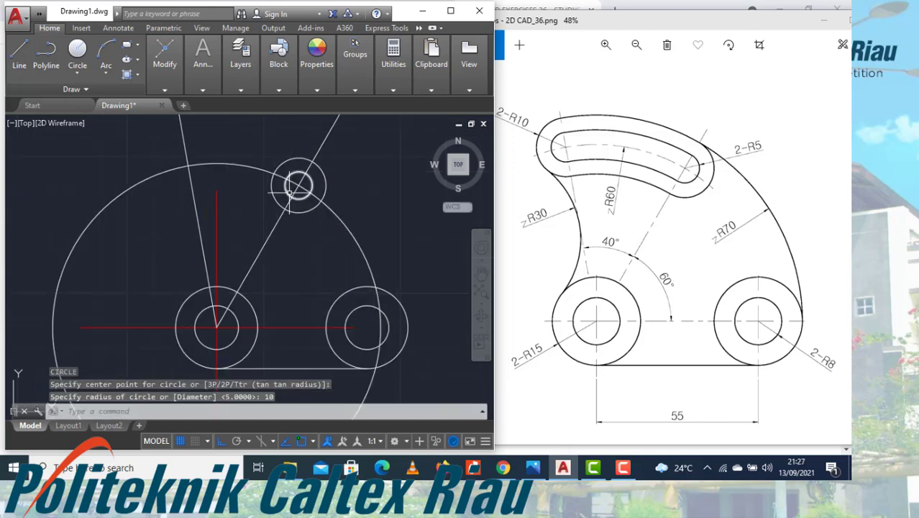
{"action": "left_click", "coordinate": [276, 184]}
{"action": "left_click", "coordinate": [268, 188]}
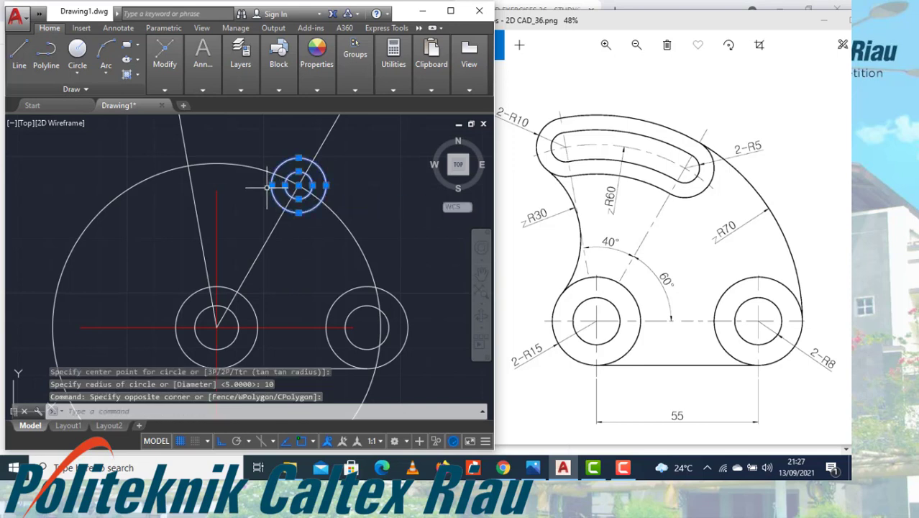
{"action": "type", "text": "co"}
{"action": "key", "text": "Return"}
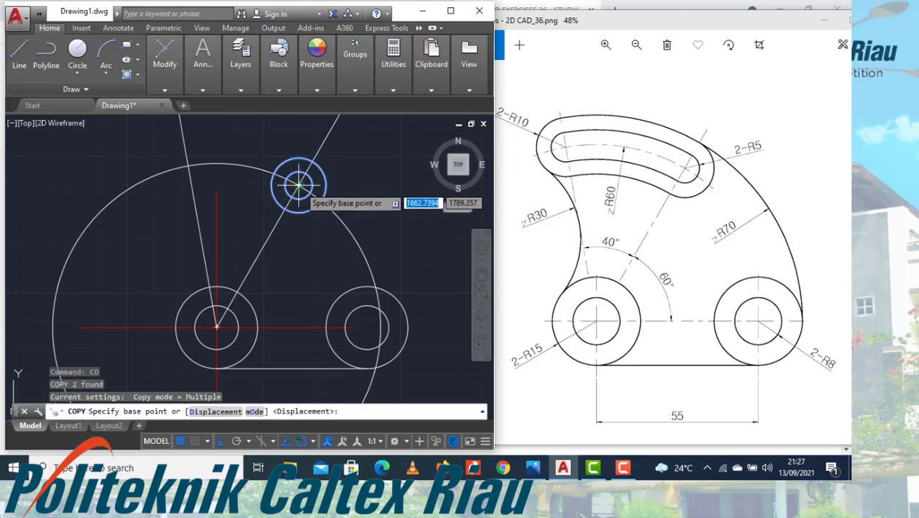
{"action": "left_click", "coordinate": [299, 184]}
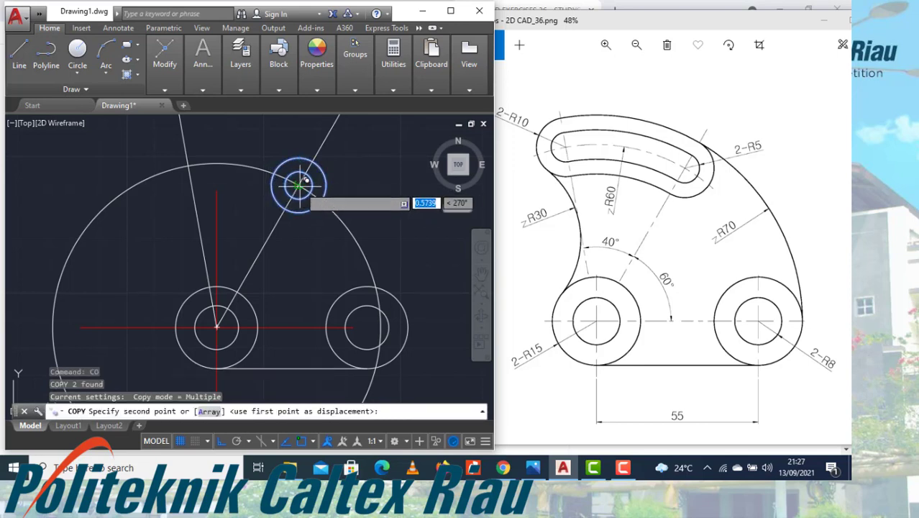
{"action": "left_click", "coordinate": [188, 165]}
{"action": "key", "text": "Escape"}
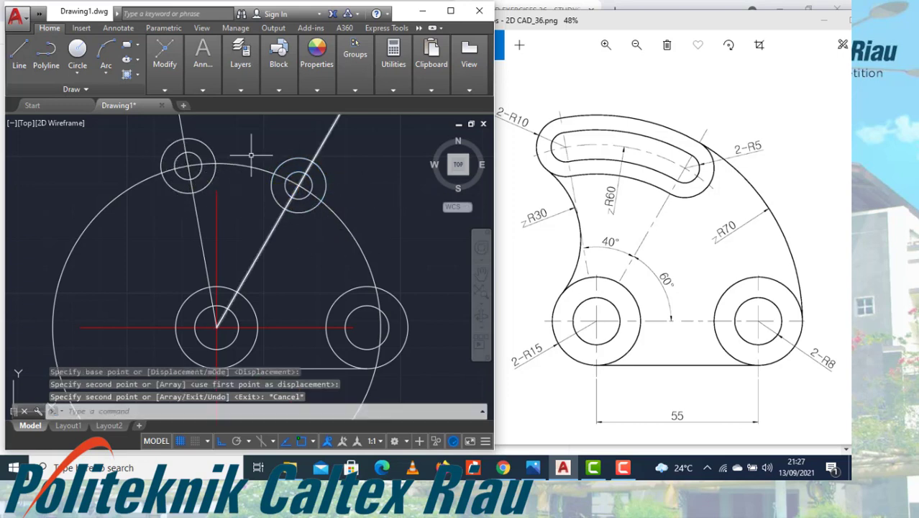
Draw a circle of radius 70 centered on the left pair of concentric circles.
{"action": "scroll", "coordinate": [306, 208], "scroll_direction": "down", "scroll_amount": 2}
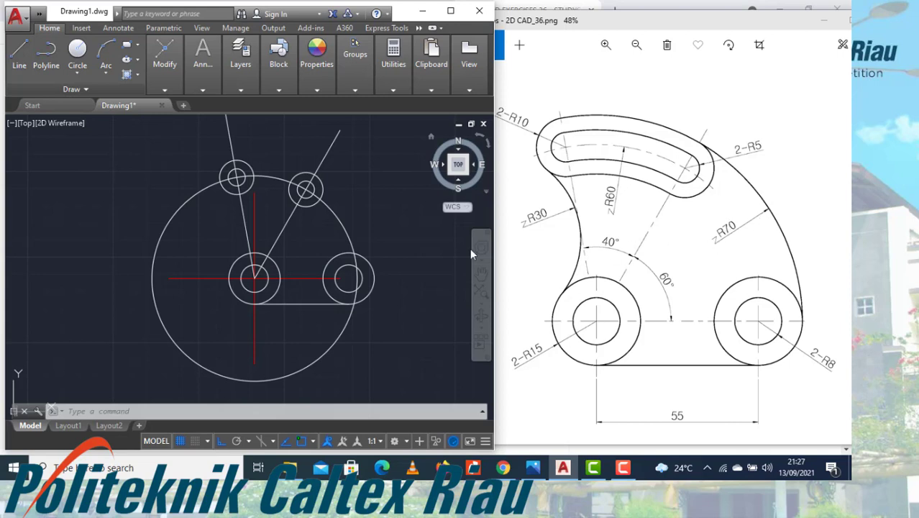
{"action": "type", "text": "c"}
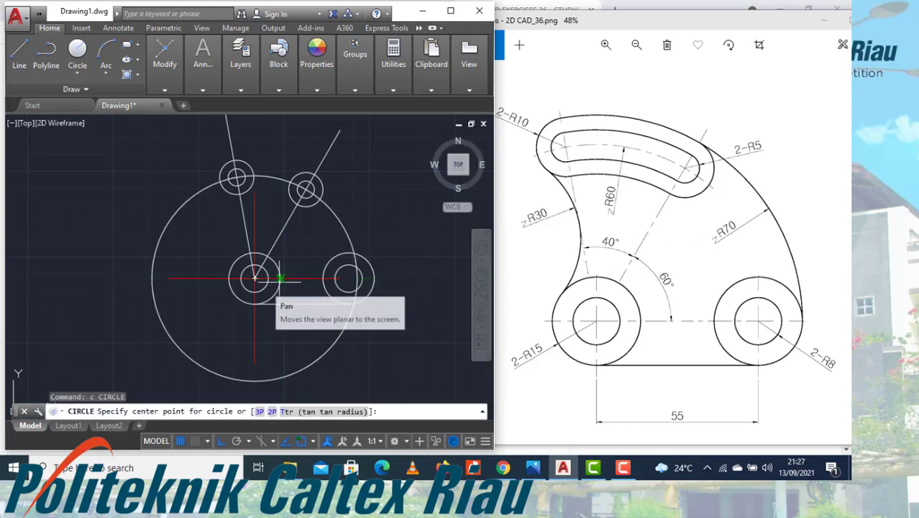
{"action": "left_click", "coordinate": [254, 278]}
{"action": "type", "text": "70"}
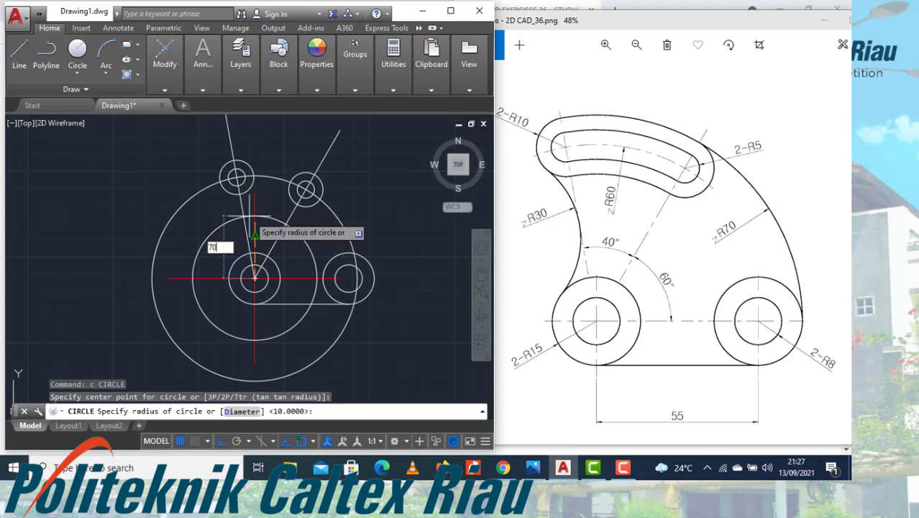
{"action": "key", "text": "Return"}
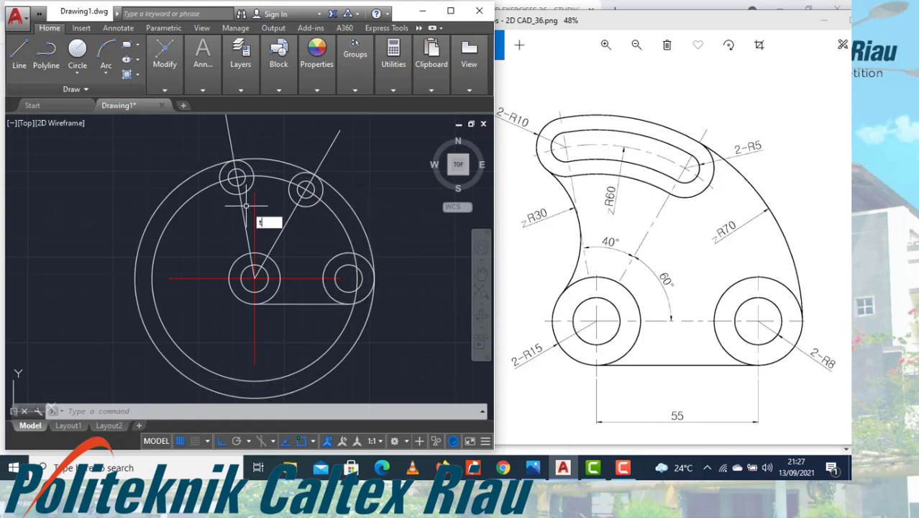
Trim the radius 70 circle to the outer arc between the upper-left radius 10 circle and the right radius 15 circle.
{"action": "type", "text": "tr"}
{"action": "key", "text": "Return"}
{"action": "key", "text": "Return"}
{"action": "left_click", "coordinate": [196, 174]}
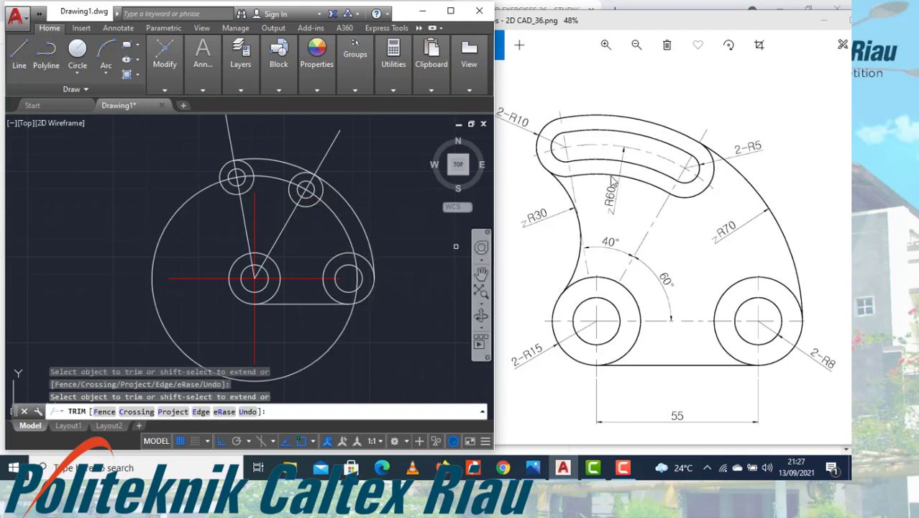
{"action": "key", "text": "Escape"}
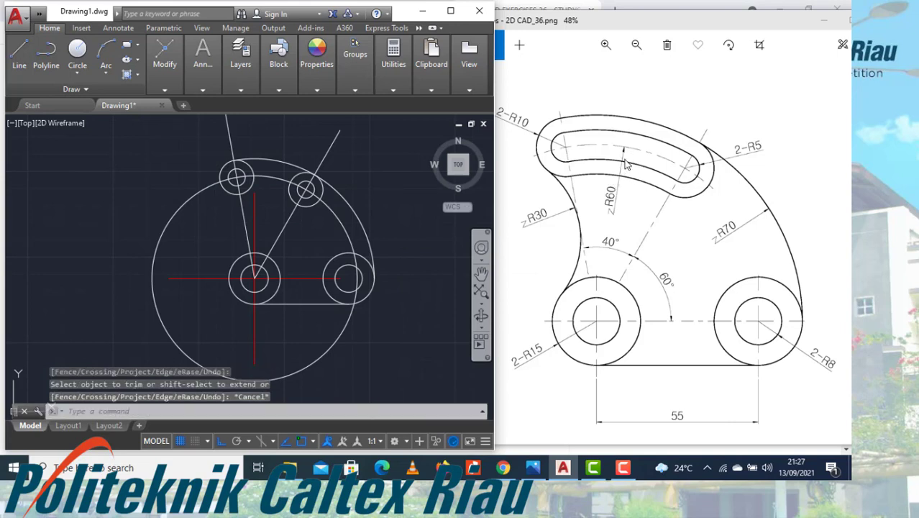
Trim the radius 60 circle between the slot's end circles and the right circle pair, keeping the slot's center arc.
{"action": "type", "text": "tr"}
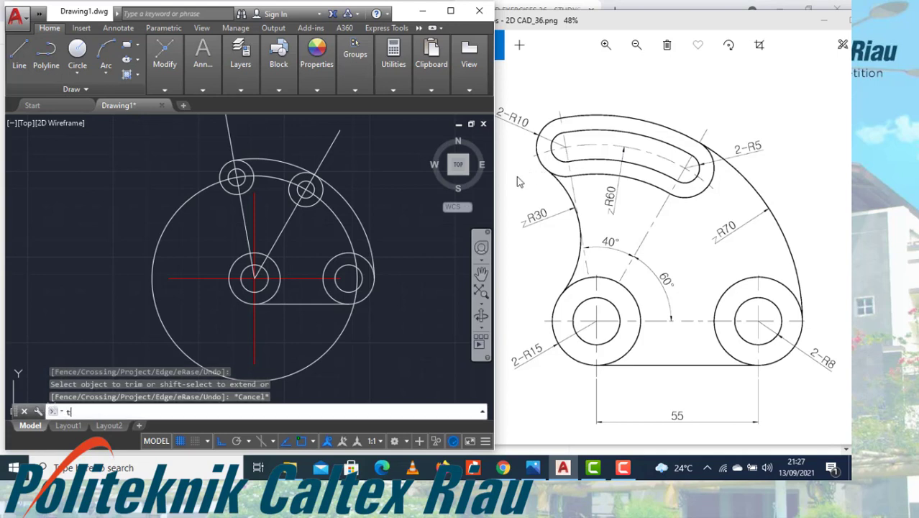
{"action": "key", "text": "Return"}
{"action": "scroll", "coordinate": [346, 193], "scroll_direction": "up", "scroll_amount": 2}
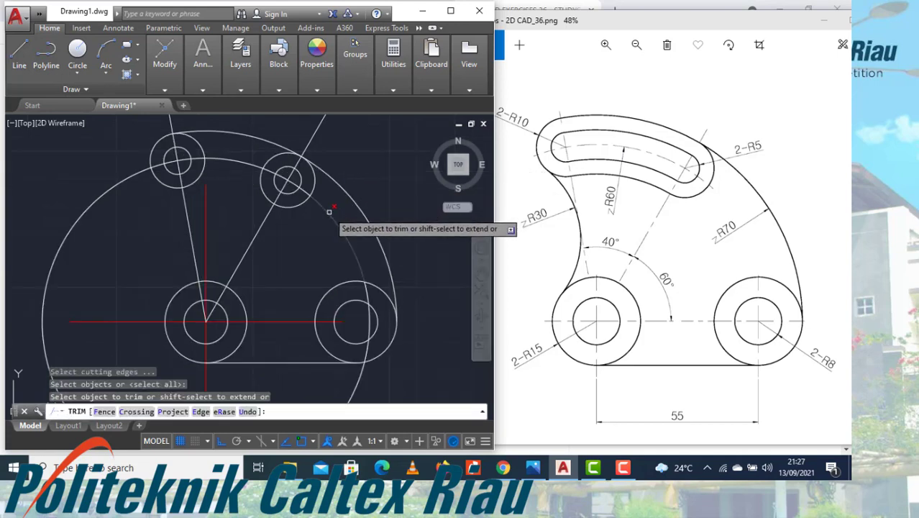
{"action": "left_click", "coordinate": [307, 188]}
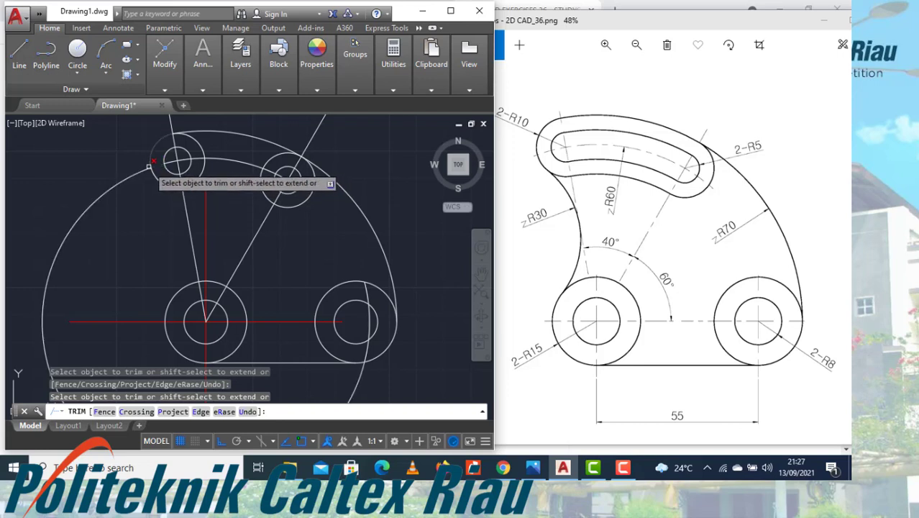
{"action": "key", "text": "Escape"}
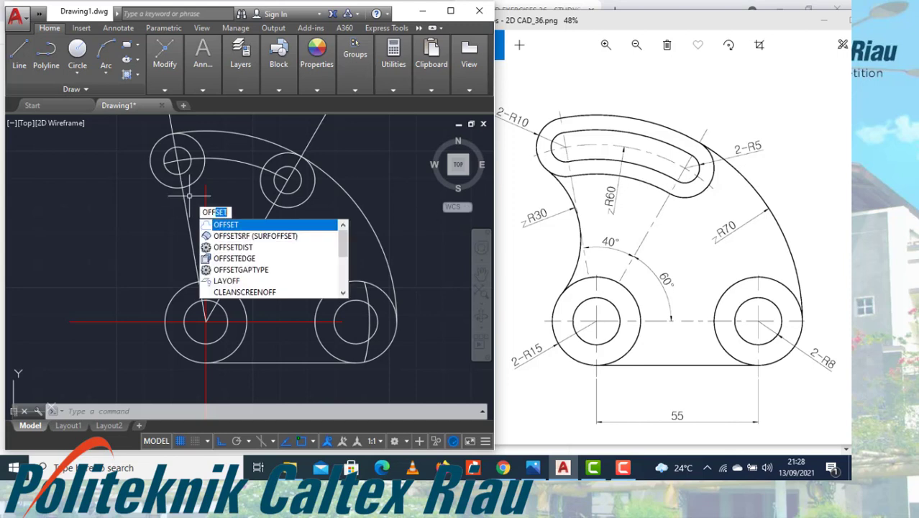
Offset the slot's radius 60 center arc by 5 units both outward and inward.
{"action": "key", "text": "Return"}
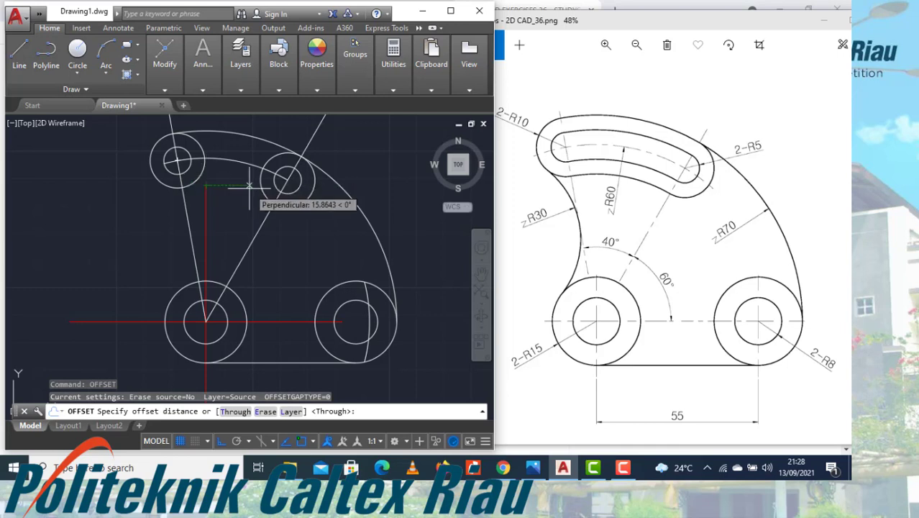
{"action": "type", "text": "5"}
{"action": "key", "text": "Return"}
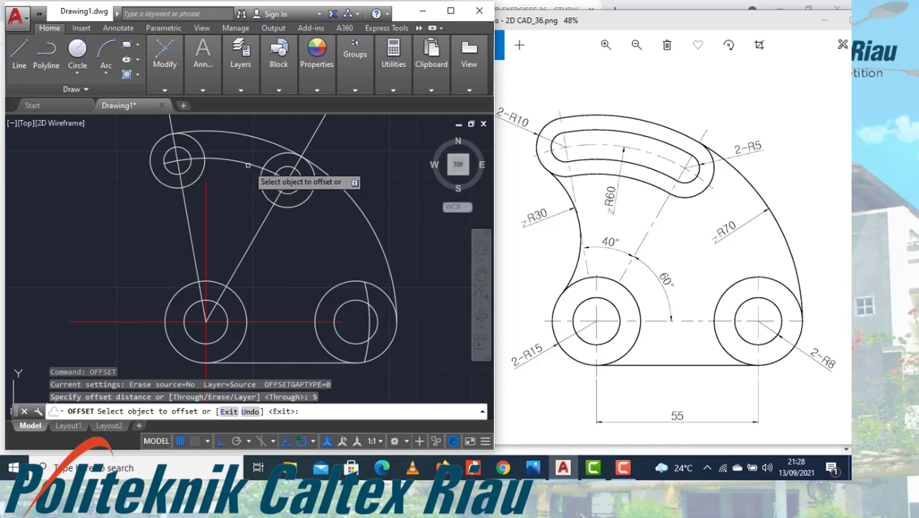
{"action": "left_click", "coordinate": [247, 165]}
{"action": "left_click", "coordinate": [248, 156]}
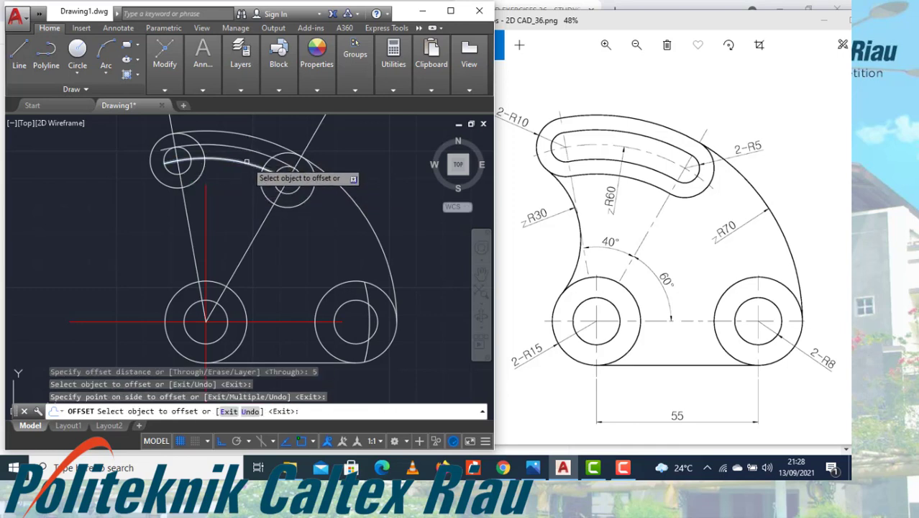
{"action": "left_click", "coordinate": [256, 160]}
{"action": "left_click", "coordinate": [243, 179]}
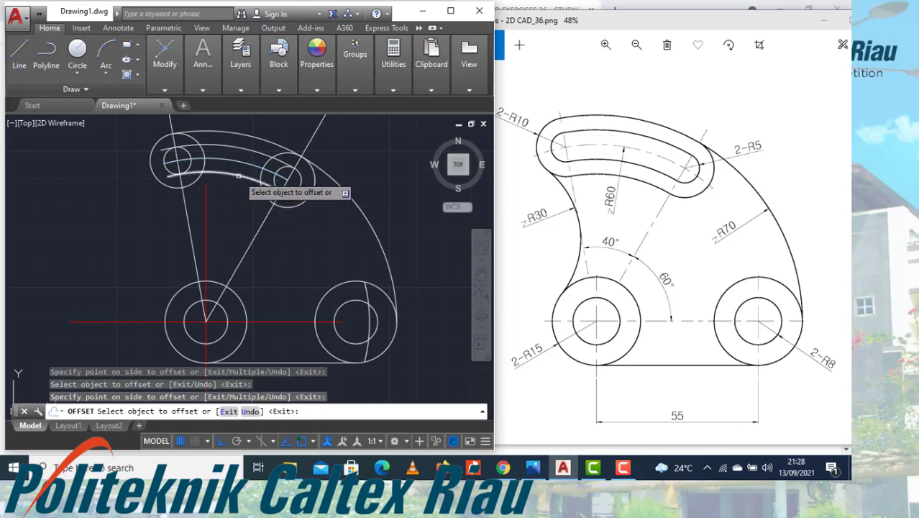
Offset the slot's lower arc inward by another 5 units to form the outline's inner edge.
{"action": "left_click", "coordinate": [239, 176]}
{"action": "left_click", "coordinate": [235, 186]}
{"action": "key", "text": "Escape"}
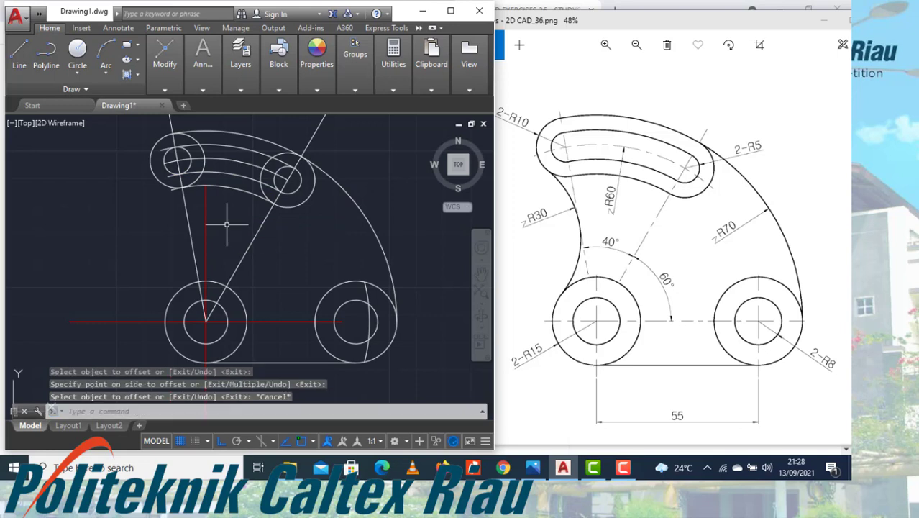
Trim the arc overhangs at the slot's left end and the inner part of the upper-left radius 10 circle.
{"action": "type", "text": "tr"}
{"action": "key", "text": "Return"}
{"action": "key", "text": "Return"}
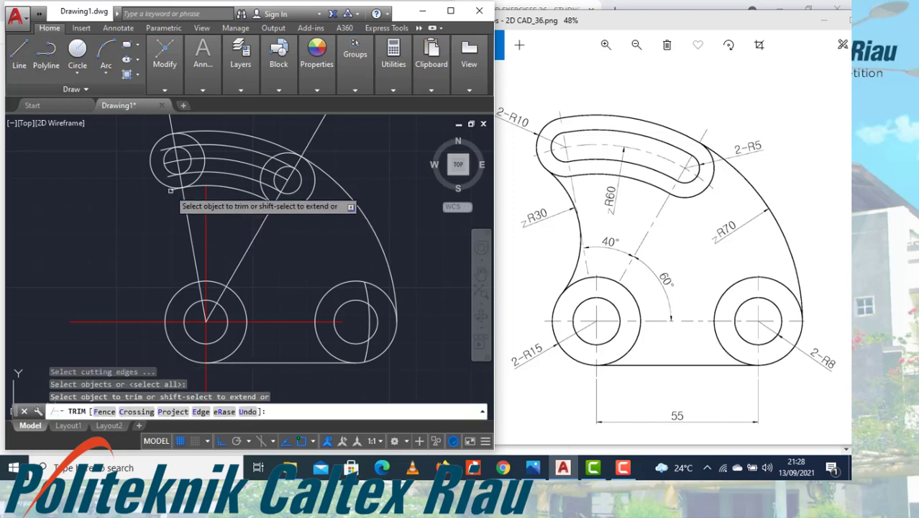
{"action": "scroll", "coordinate": [184, 189], "scroll_direction": "up", "scroll_amount": 5}
{"action": "scroll", "coordinate": [188, 191], "scroll_direction": "down", "scroll_amount": 2}
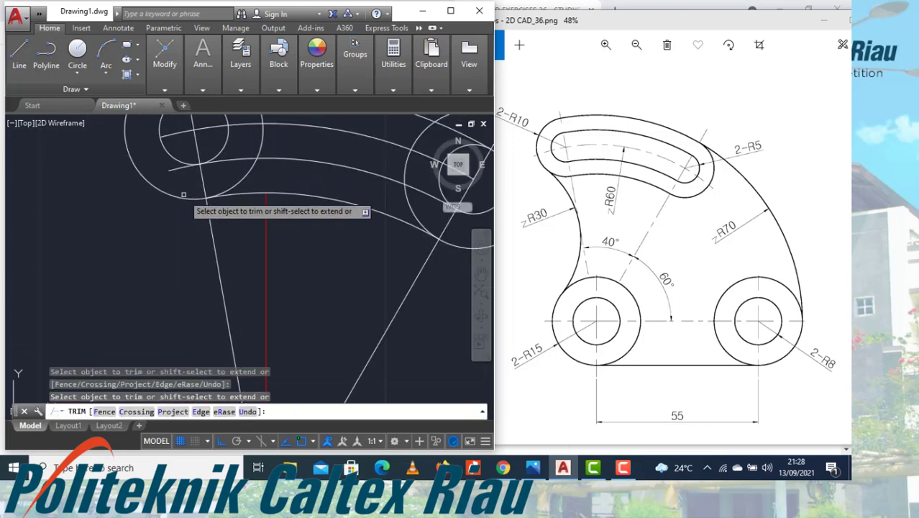
{"action": "scroll", "coordinate": [179, 194], "scroll_direction": "down", "scroll_amount": 2}
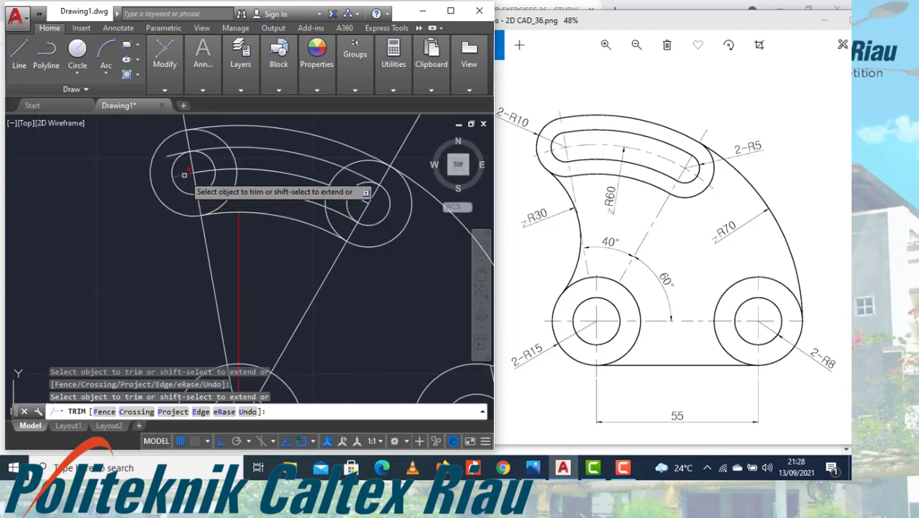
{"action": "scroll", "coordinate": [180, 172], "scroll_direction": "down", "scroll_amount": 2}
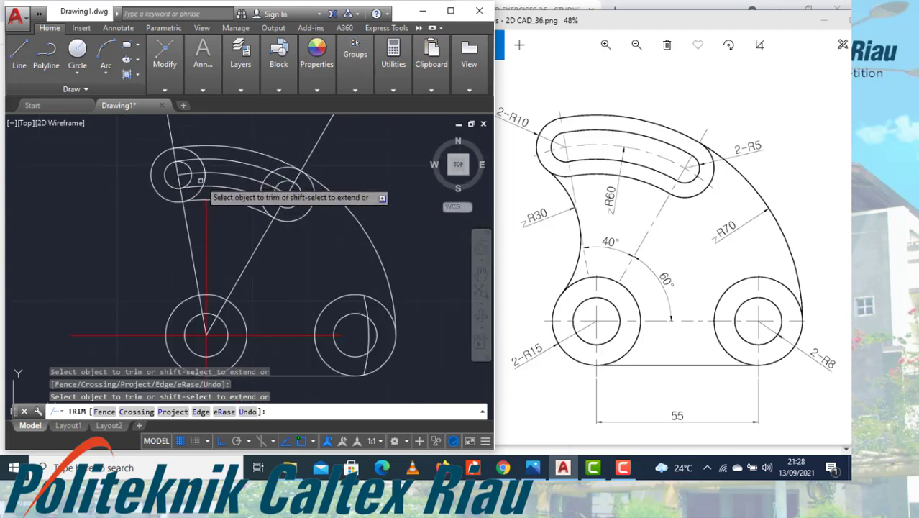
{"action": "scroll", "coordinate": [208, 188], "scroll_direction": "up", "scroll_amount": 2}
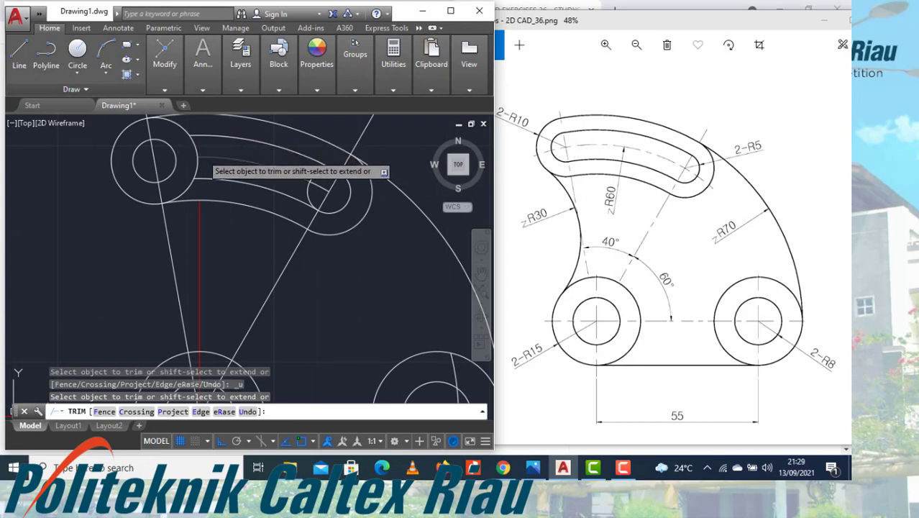
{"action": "key", "text": "ctrl+z"}
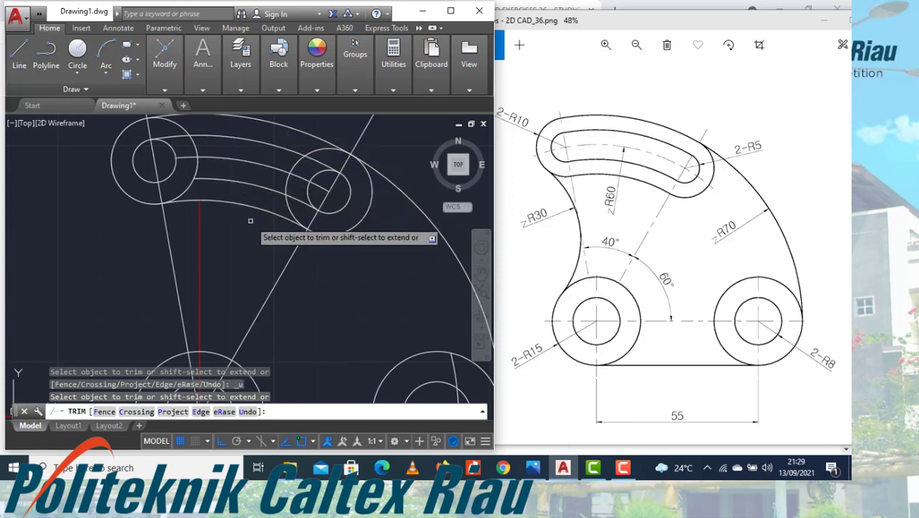
{"action": "middle_click_drag", "start_coordinate": [249, 221], "coordinate": [289, 228]}
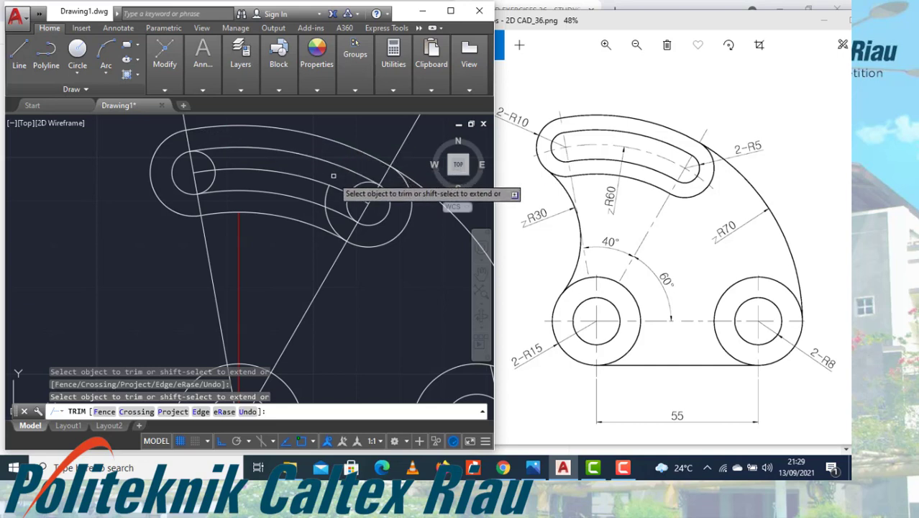
Trim the remaining inner parts of the slot's end circles, leaving a closed slot inside its rounded outline.
{"action": "left_click", "coordinate": [326, 219]}
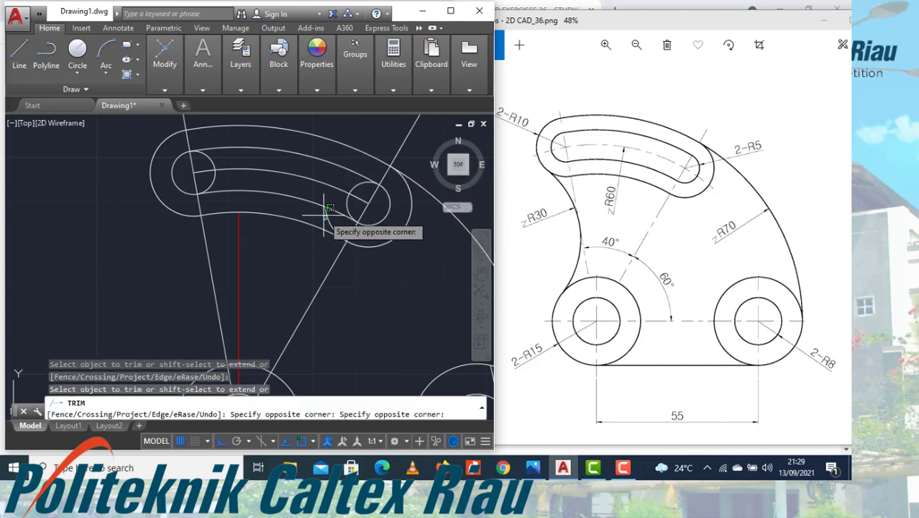
{"action": "left_click", "coordinate": [354, 180]}
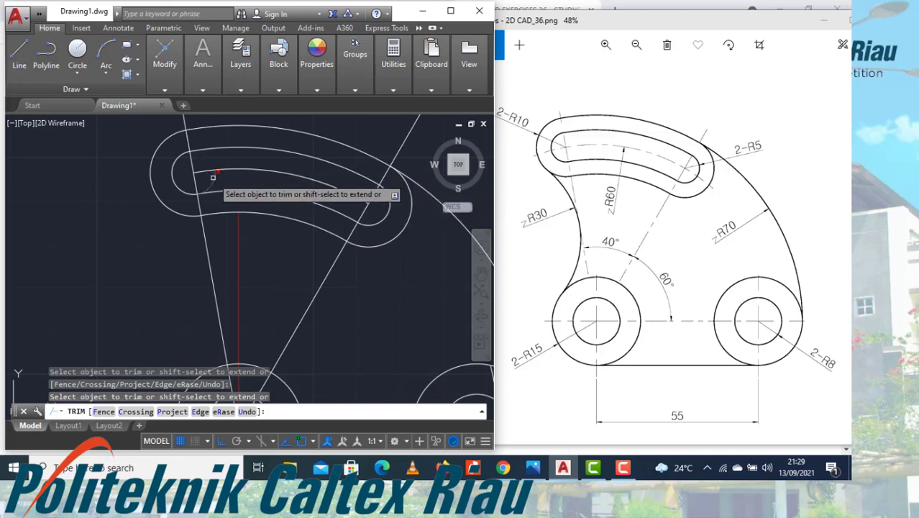
{"action": "key", "text": "Escape"}
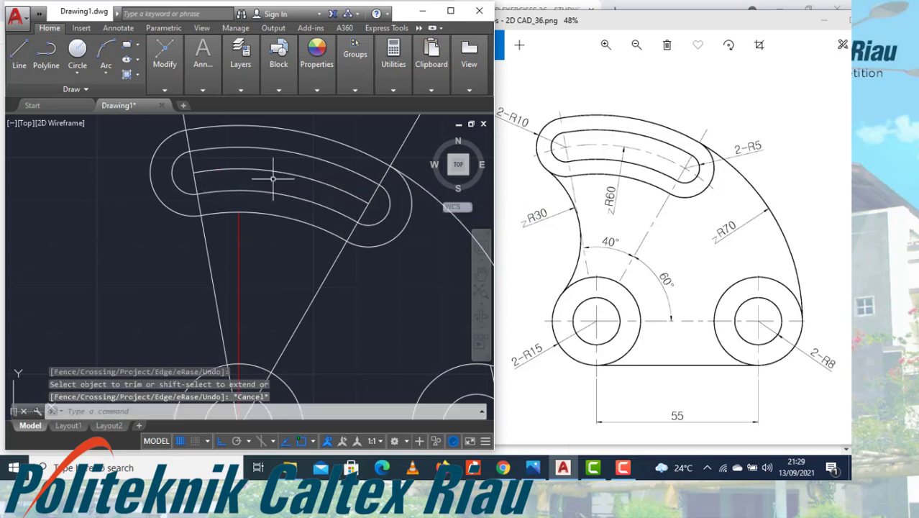
Change the color of the slot's radius 60 center arc to red.
{"action": "left_click", "coordinate": [266, 166]}
{"action": "mouse_move", "coordinate": [317, 58]}
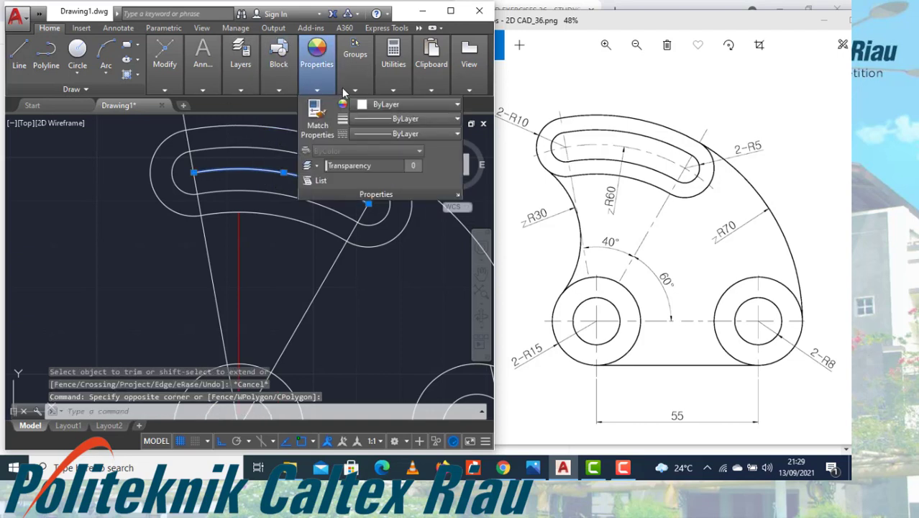
{"action": "left_click", "coordinate": [367, 108]}
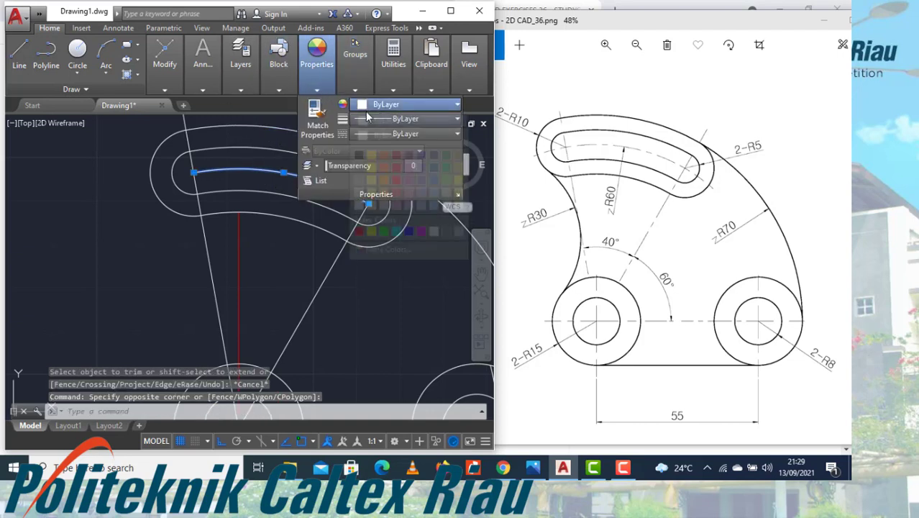
{"action": "left_click", "coordinate": [363, 150]}
{"action": "key", "text": "Escape"}
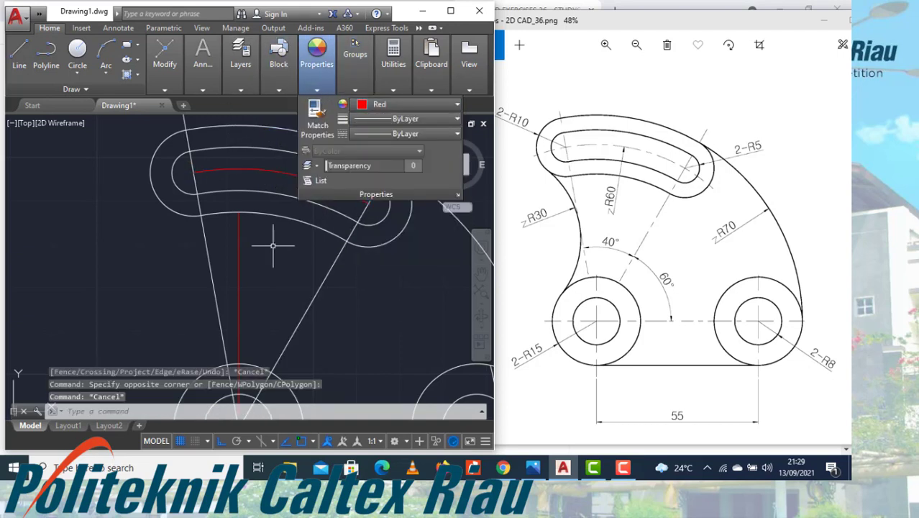
Draw a tangent-tangent-radius circle of radius 30 touching the outline's upper-left end and the lower-left radius 15 circle.
{"action": "scroll", "coordinate": [301, 180], "scroll_direction": "down", "scroll_amount": 2}
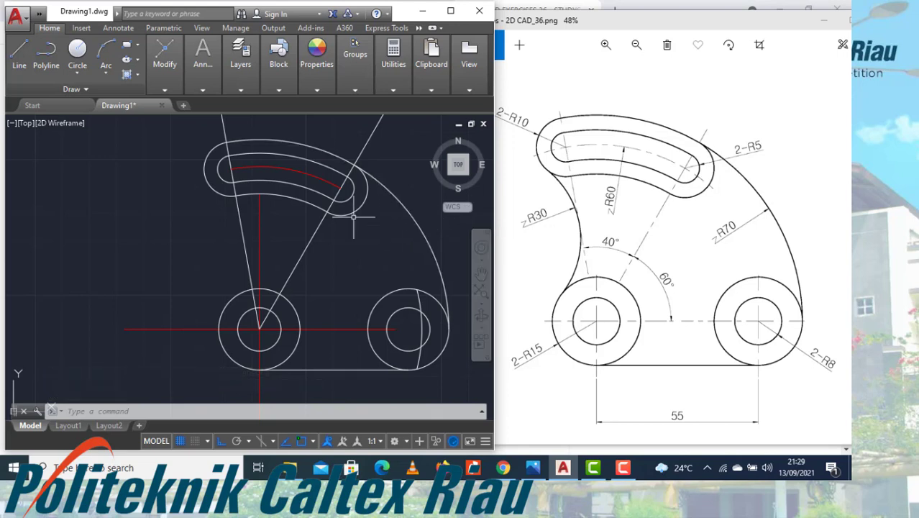
{"action": "key", "text": "Return"}
{"action": "type", "text": "t"}
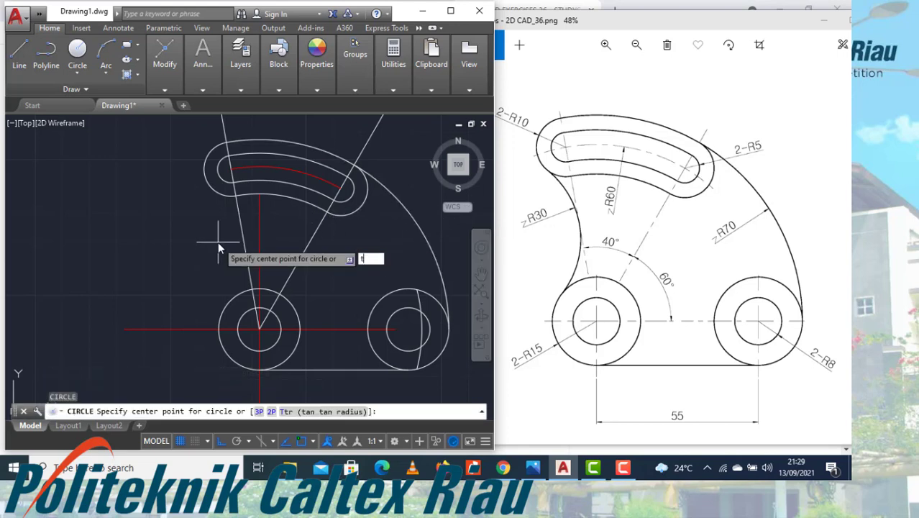
{"action": "type", "text": "tr"}
{"action": "key", "text": "Return"}
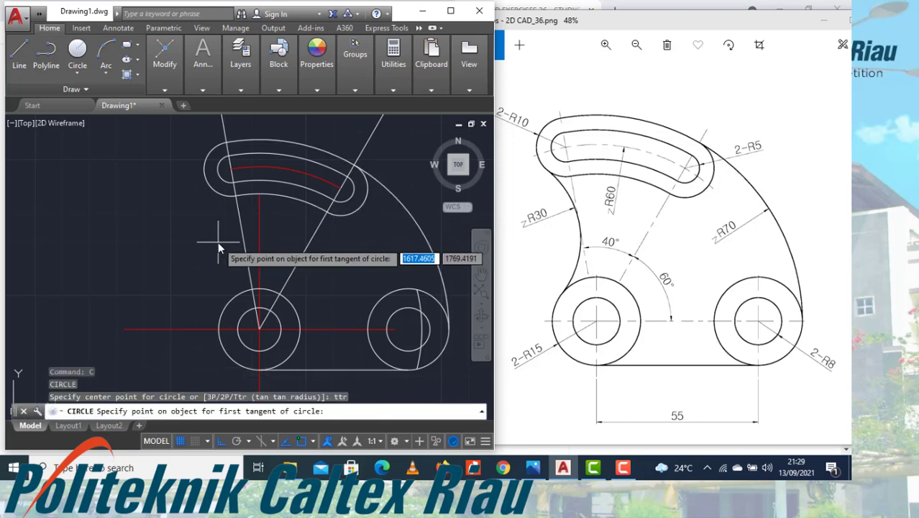
{"action": "left_click", "coordinate": [209, 199]}
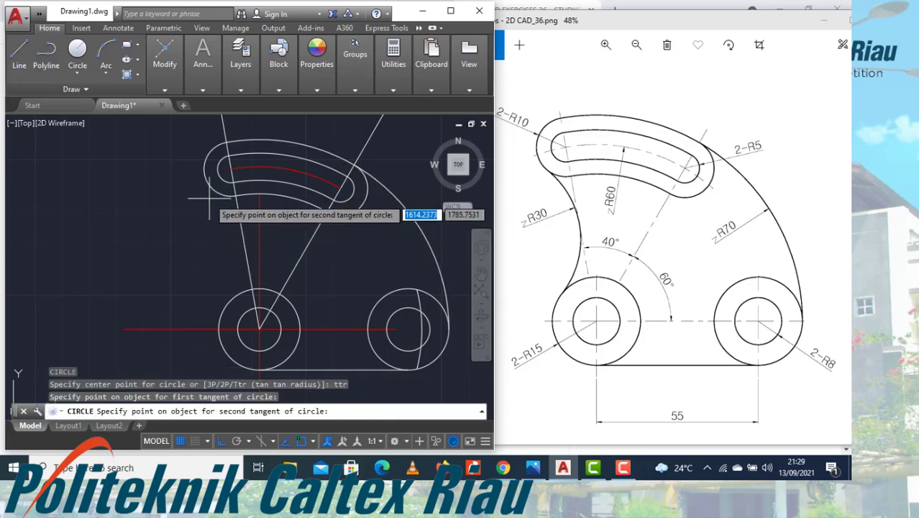
{"action": "left_click", "coordinate": [223, 313]}
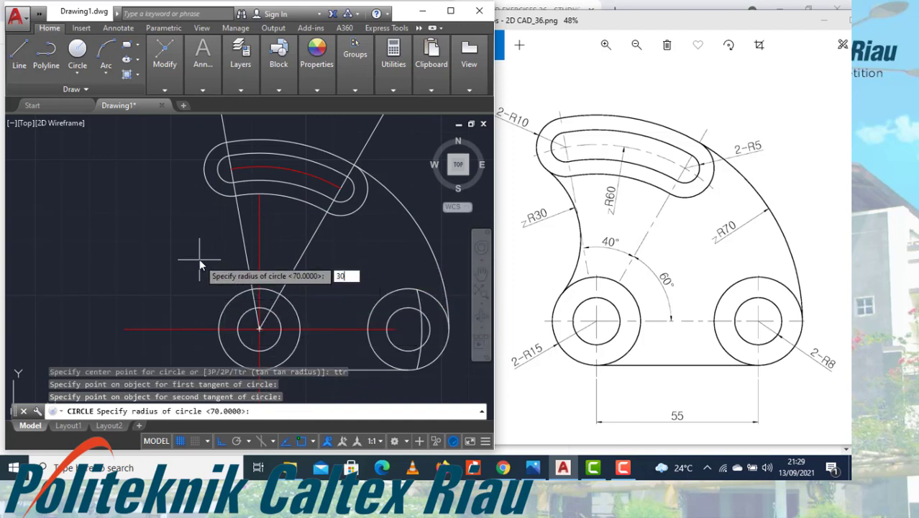
{"action": "key", "text": "Return"}
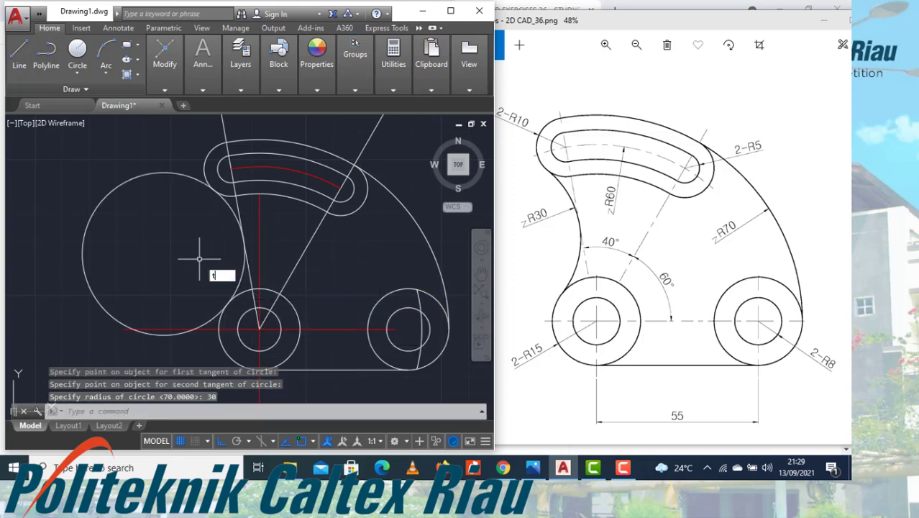
Trim the radius 30 circle to the concave arc between the upper-left outline end and the lower-left radius 15 circle.
{"action": "type", "text": "tr"}
{"action": "key", "text": "Return"}
{"action": "key", "text": "Return"}
{"action": "left_click", "coordinate": [195, 184]}
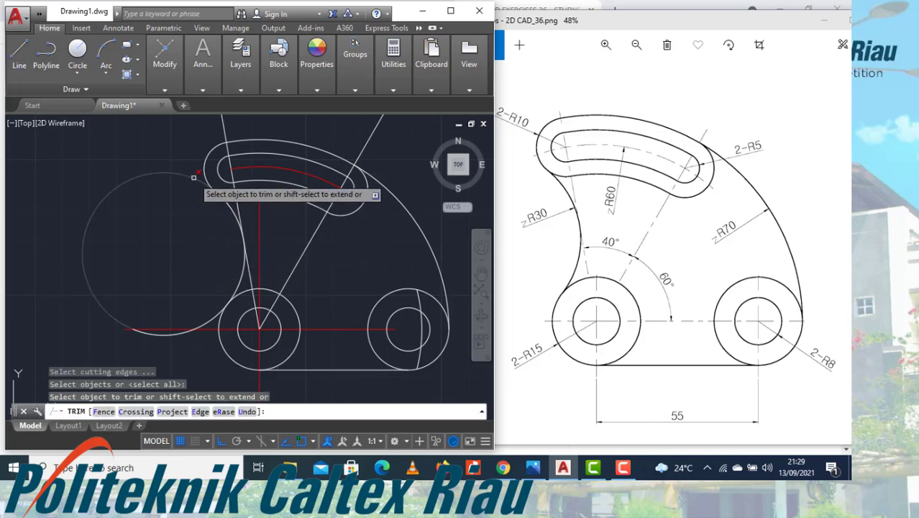
{"action": "left_click", "coordinate": [168, 329]}
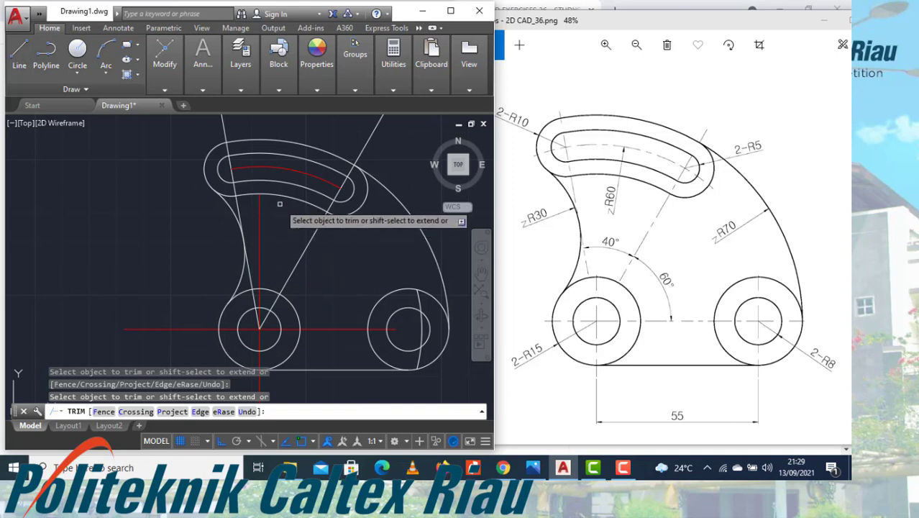
{"action": "key", "text": "Escape"}
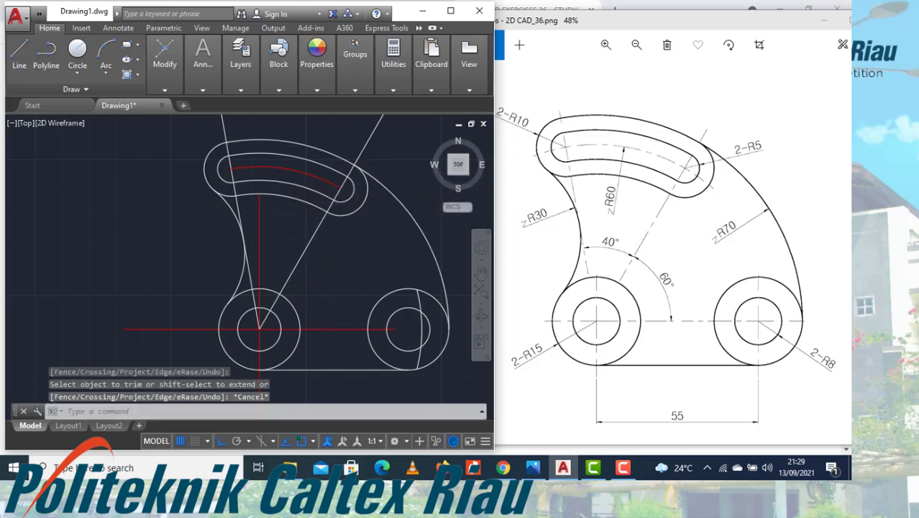
Trim the upper ends of both angled centerlines where they extend beyond the slot's outer outline.
{"action": "scroll", "coordinate": [389, 207], "scroll_direction": "down", "scroll_amount": 2}
{"action": "type", "text": "tr"}
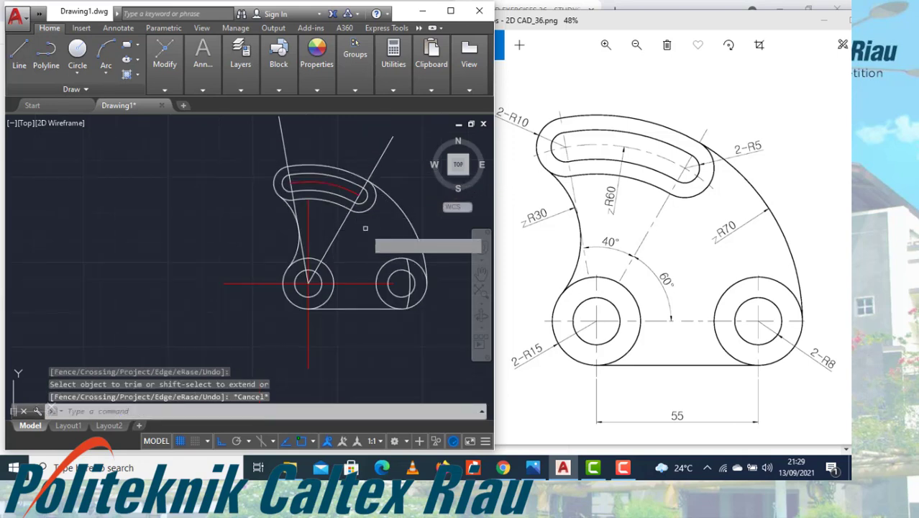
{"action": "key", "text": "Return"}
{"action": "key", "text": "Return"}
{"action": "left_click", "coordinate": [291, 142]}
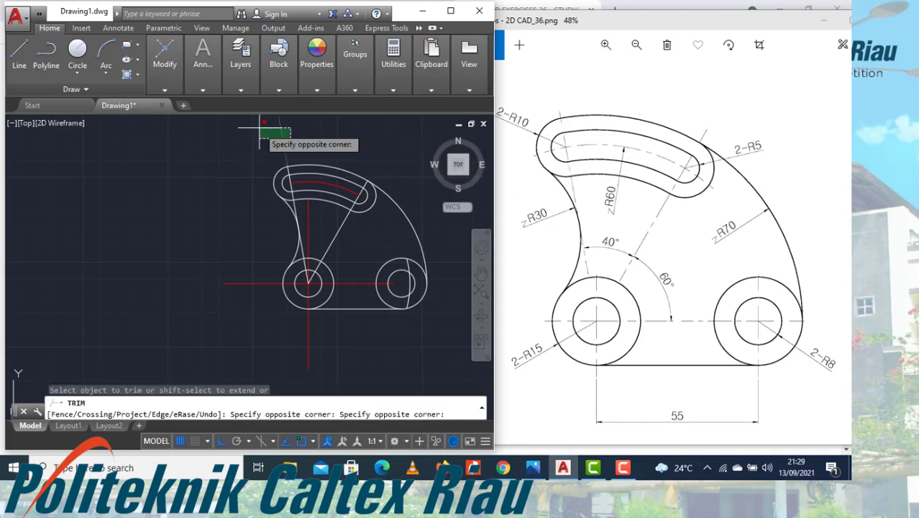
{"action": "left_click", "coordinate": [260, 127]}
{"action": "key", "text": "Escape"}
Change the color of the two angled centerlines to red.
{"action": "left_click", "coordinate": [349, 235]}
{"action": "left_click", "coordinate": [332, 222]}
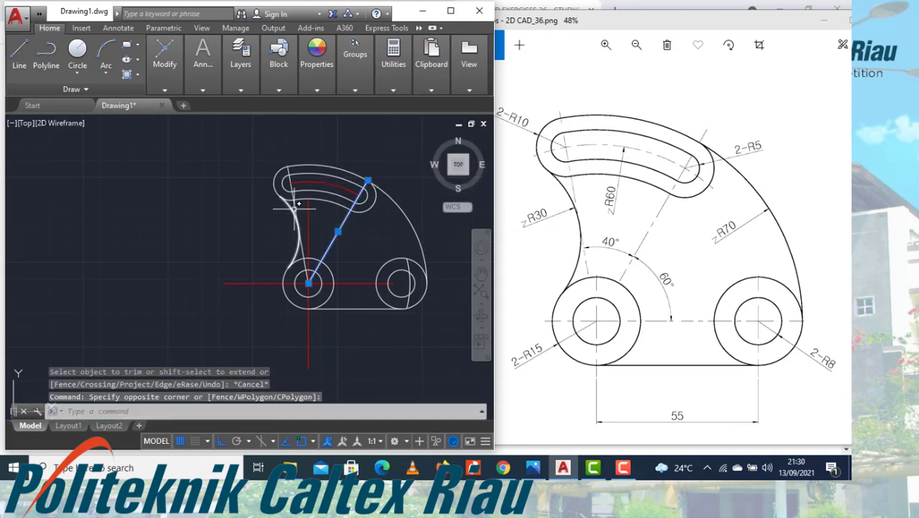
{"action": "left_click", "coordinate": [295, 205]}
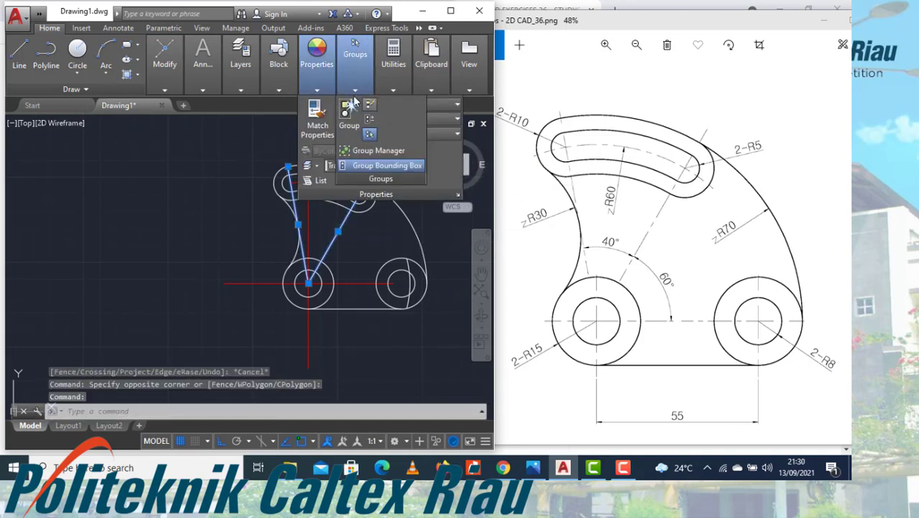
{"action": "mouse_move", "coordinate": [320, 89]}
{"action": "left_click", "coordinate": [362, 108]}
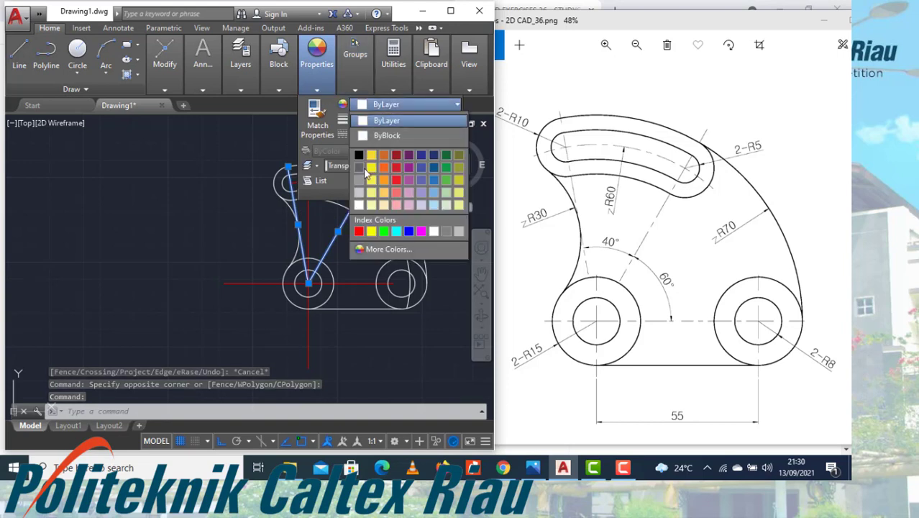
{"action": "left_click", "coordinate": [358, 232]}
{"action": "key", "text": "Escape"}
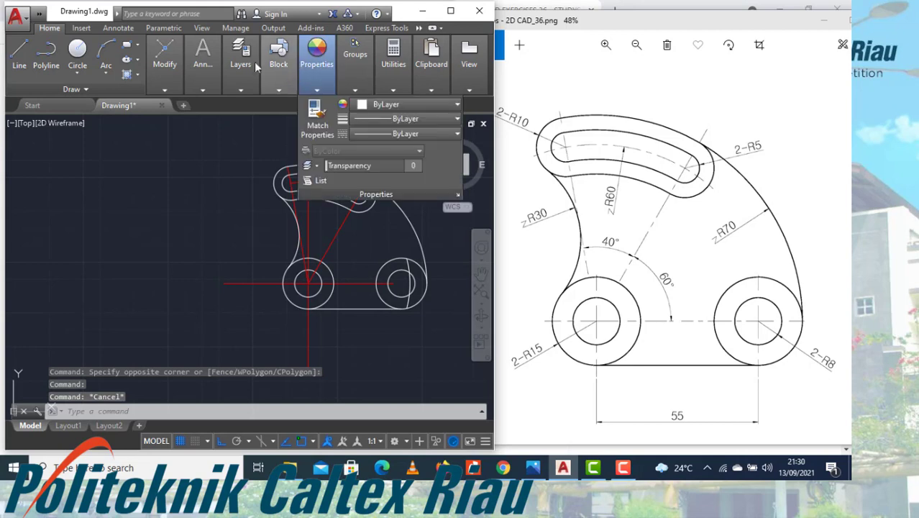
Add a radius dimension to the outer circle of the lower-left pair, placing its text outside at the lower left.
{"action": "mouse_move", "coordinate": [257, 87]}
{"action": "mouse_move", "coordinate": [197, 90]}
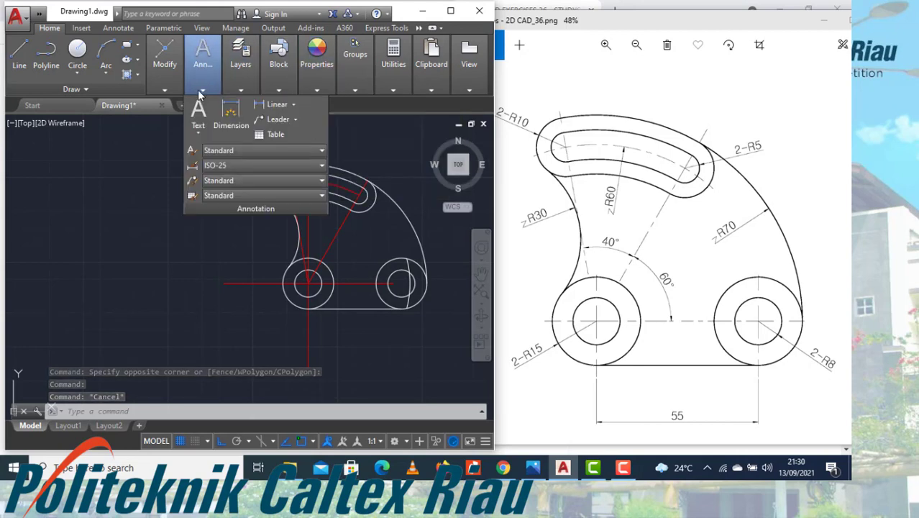
{"action": "left_click", "coordinate": [292, 106]}
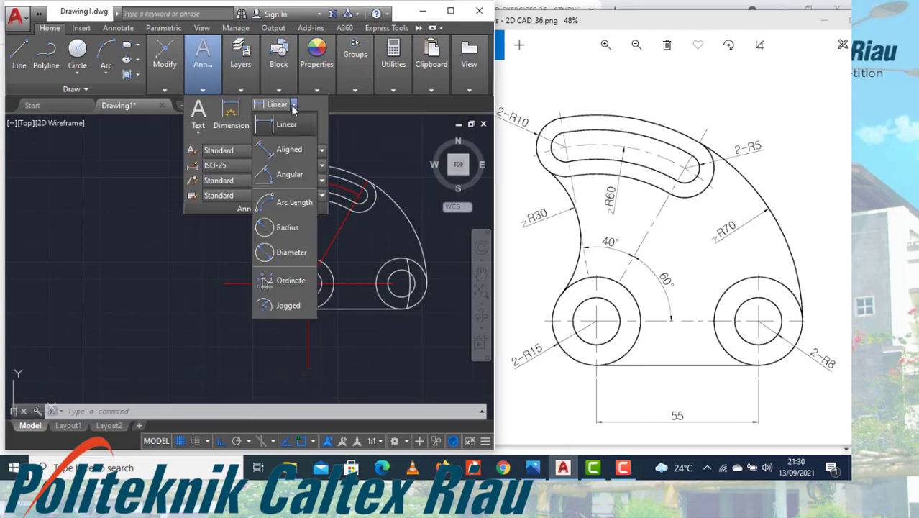
{"action": "left_click", "coordinate": [285, 227]}
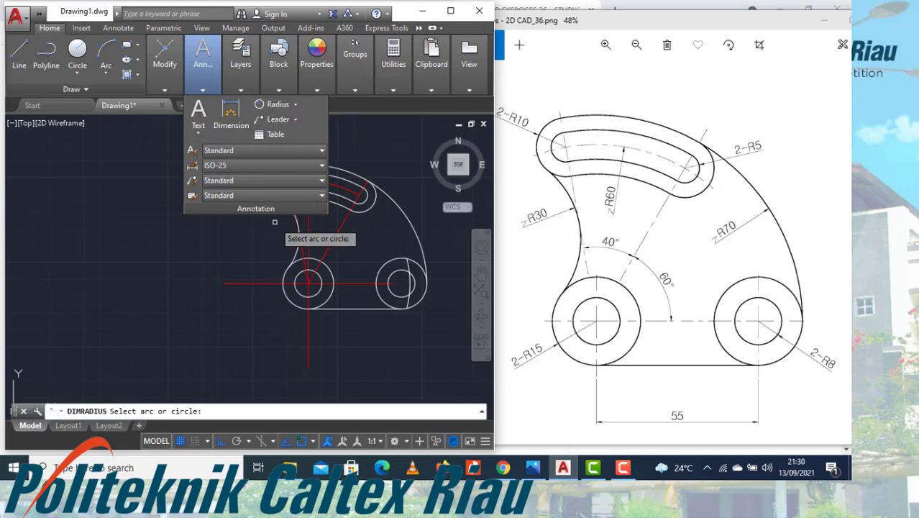
{"action": "left_click", "coordinate": [289, 299]}
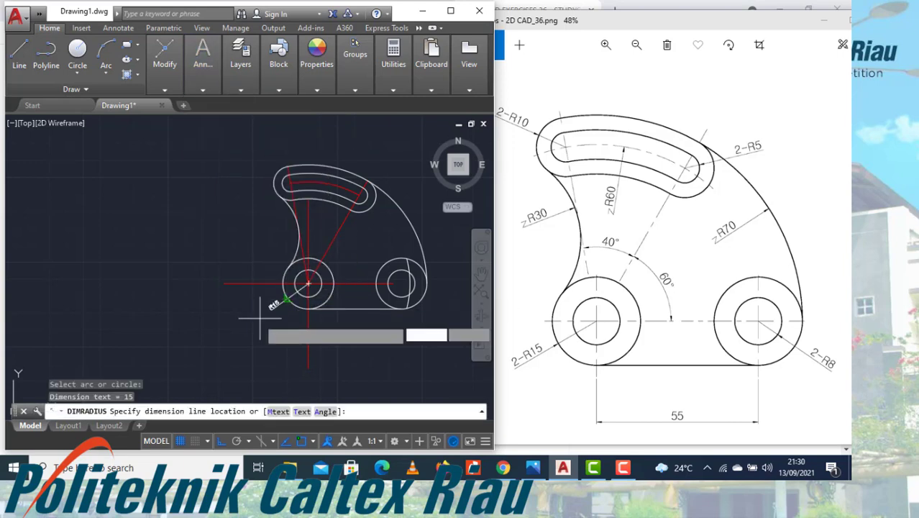
{"action": "scroll", "coordinate": [278, 308], "scroll_direction": "up", "scroll_amount": 2}
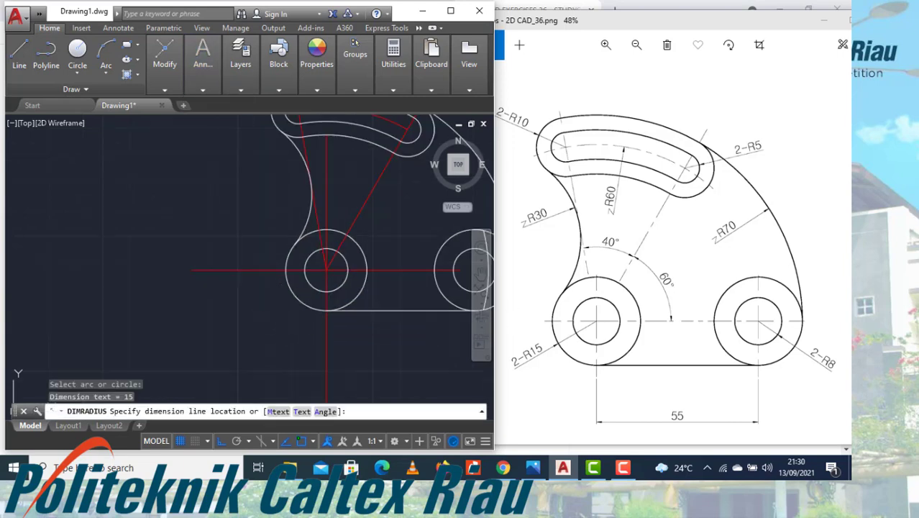
{"action": "left_click", "coordinate": [280, 302]}
{"action": "key", "text": "Return"}
{"action": "scroll", "coordinate": [295, 327], "scroll_direction": "down", "scroll_amount": 1}
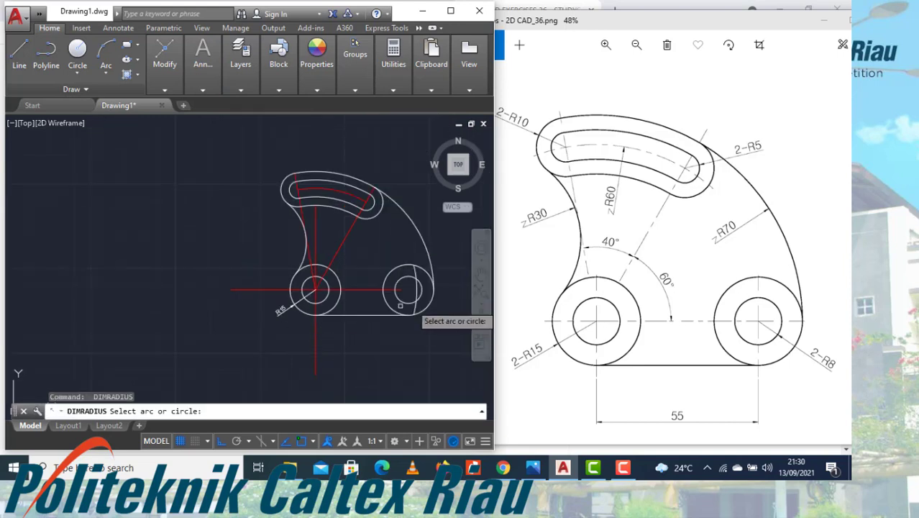
Erase the leftover vertical arc segment crossing the lower-right circle pair.
{"action": "scroll", "coordinate": [450, 307], "scroll_direction": "up", "scroll_amount": 1}
{"action": "key", "text": "Escape"}
{"action": "left_click", "coordinate": [428, 295]}
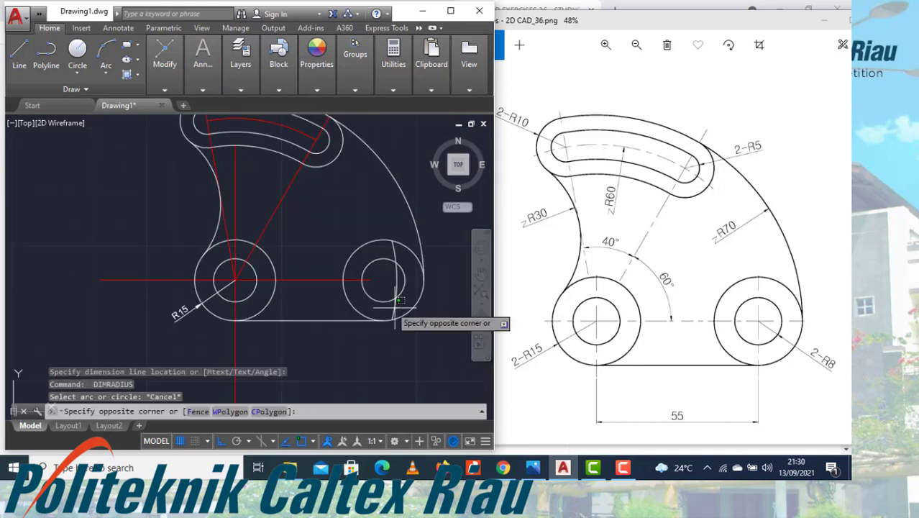
{"action": "left_click", "coordinate": [394, 315]}
{"action": "type", "text": "e"}
{"action": "key", "text": "Return"}
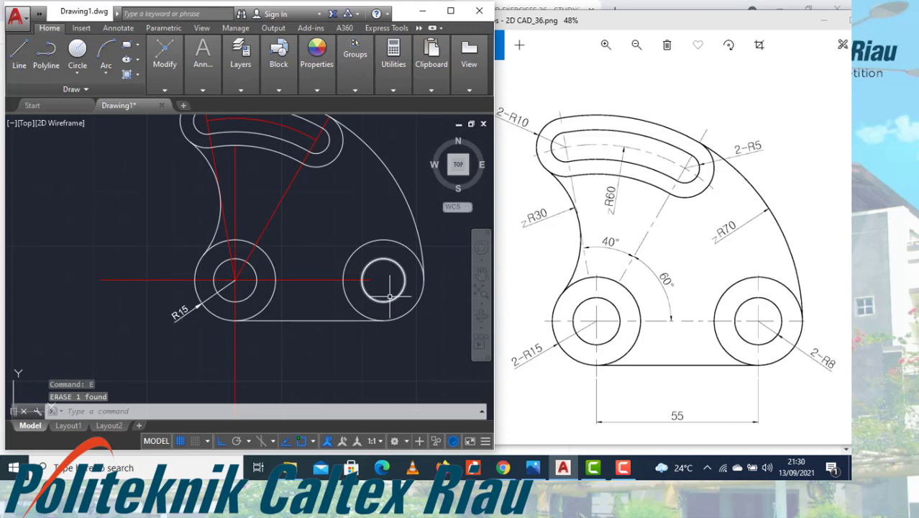
Add a radius dimension to the inner circle of the lower-right pair, placing its text outside the outer circle at the lower right.
{"action": "left_click", "coordinate": [207, 89]}
{"action": "left_click", "coordinate": [277, 105]}
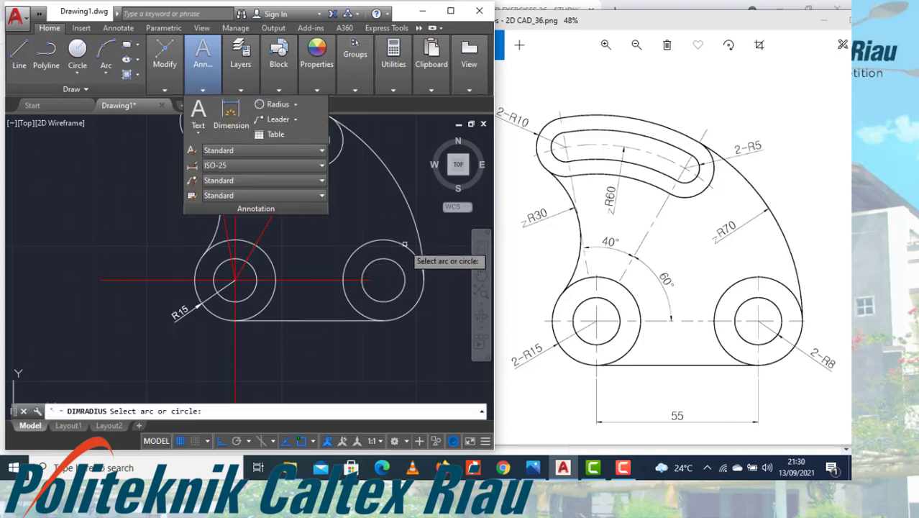
{"action": "left_click", "coordinate": [413, 310]}
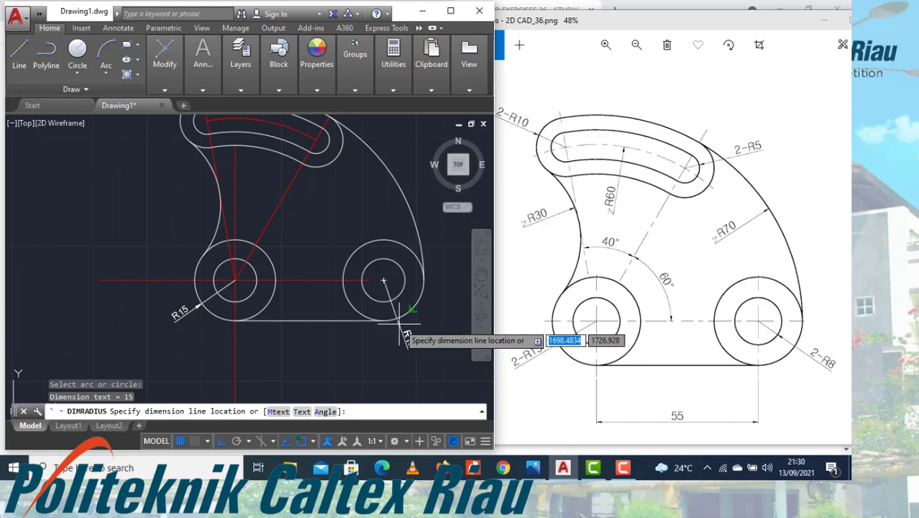
{"action": "key", "text": "Escape"}
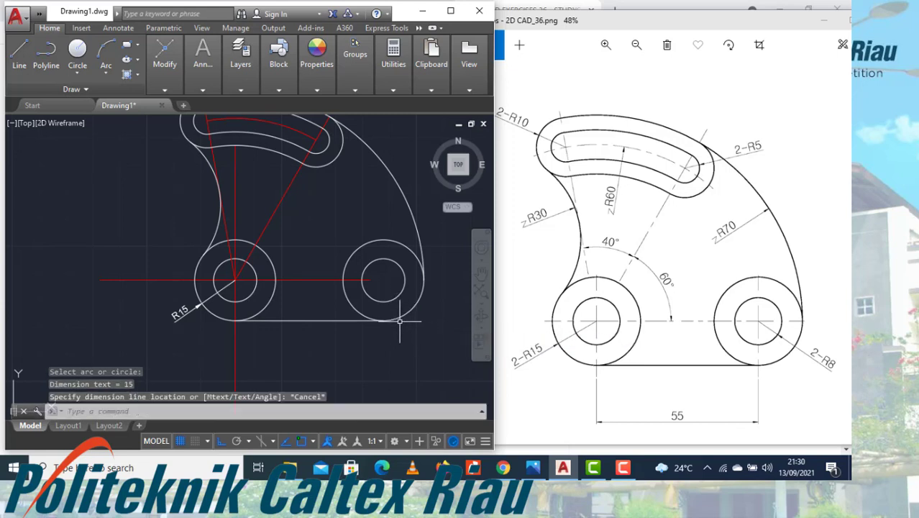
{"action": "key", "text": "Return"}
{"action": "left_click", "coordinate": [391, 300]}
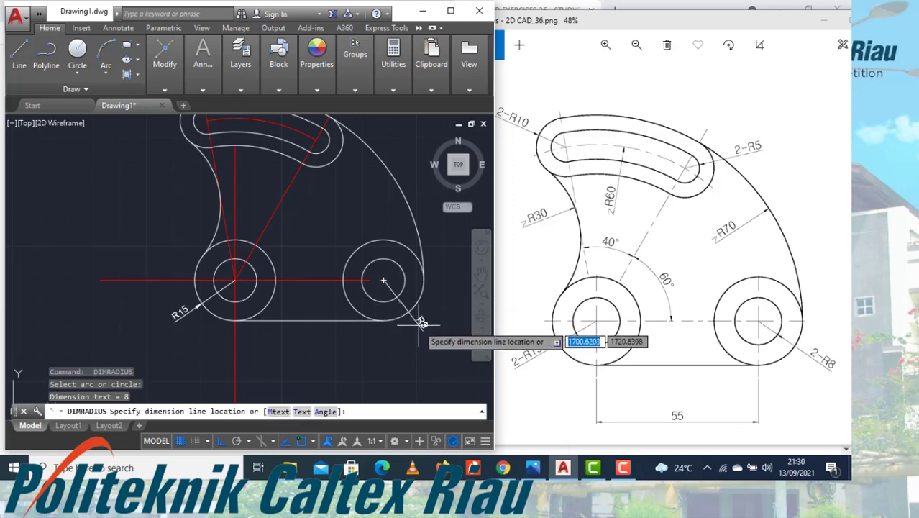
{"action": "left_click", "coordinate": [421, 324]}
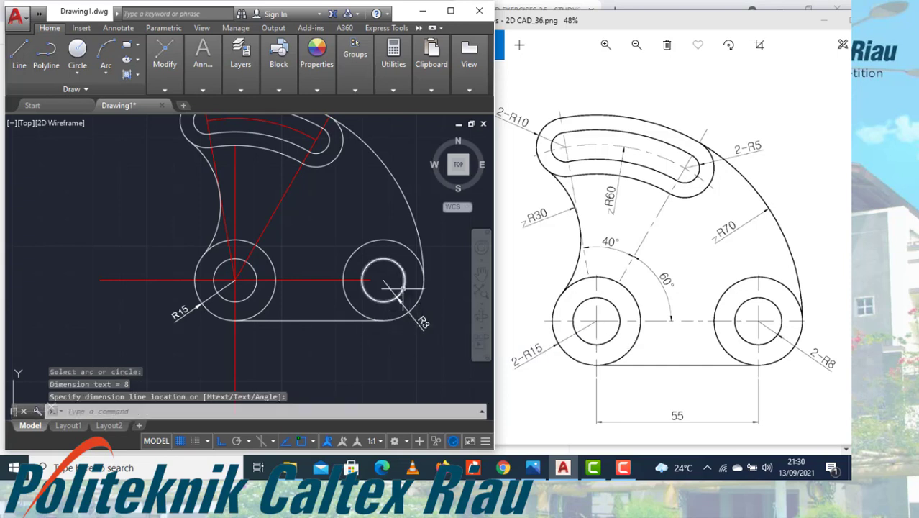
Add radius dimensions to the large right-hand arc, with its text inside the outline, and the concave left arc, with its text outside.
{"action": "key", "text": "Return"}
{"action": "left_click", "coordinate": [389, 181]}
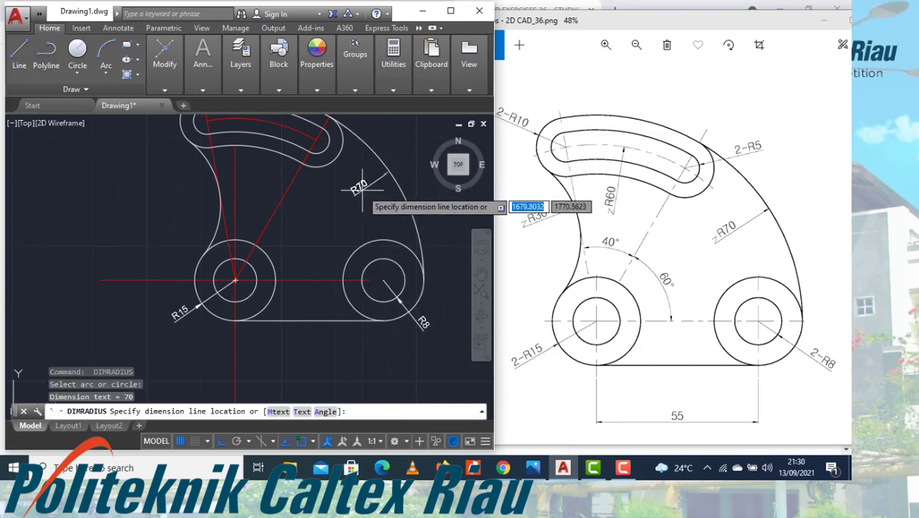
{"action": "left_click", "coordinate": [363, 189]}
{"action": "left_click", "coordinate": [297, 198]}
{"action": "key", "text": "Return"}
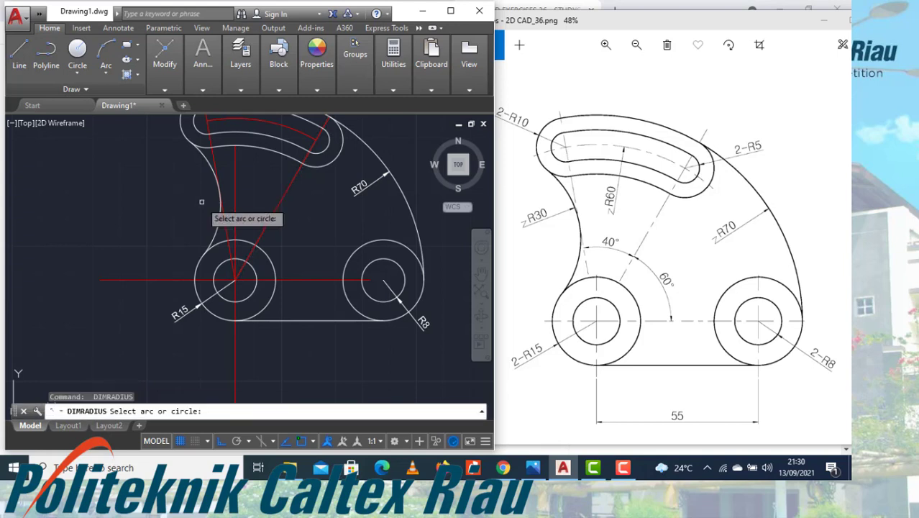
{"action": "left_click", "coordinate": [217, 234]}
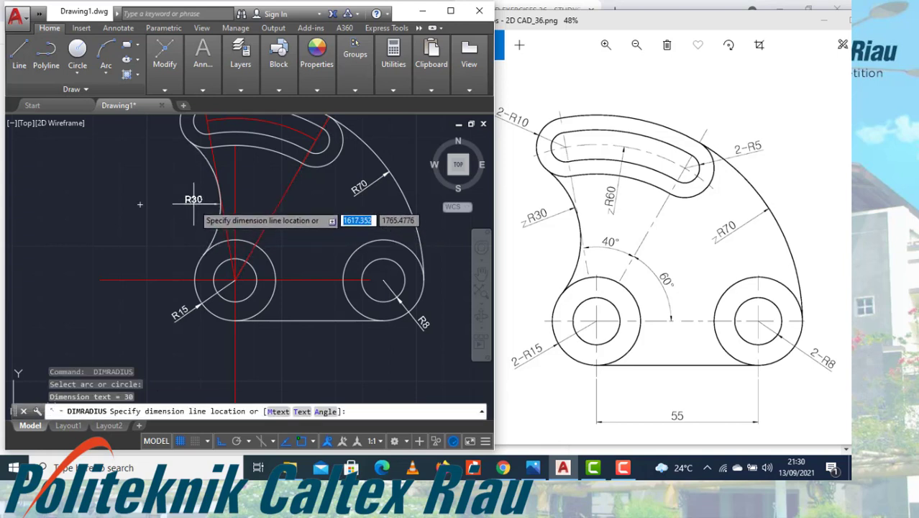
{"action": "left_click", "coordinate": [193, 204]}
Add radius dimensions to the inner and outer arcs at the slot's right end, placing both texts to the right of the slot.
{"action": "middle_click_drag", "start_coordinate": [267, 242], "coordinate": [283, 293]}
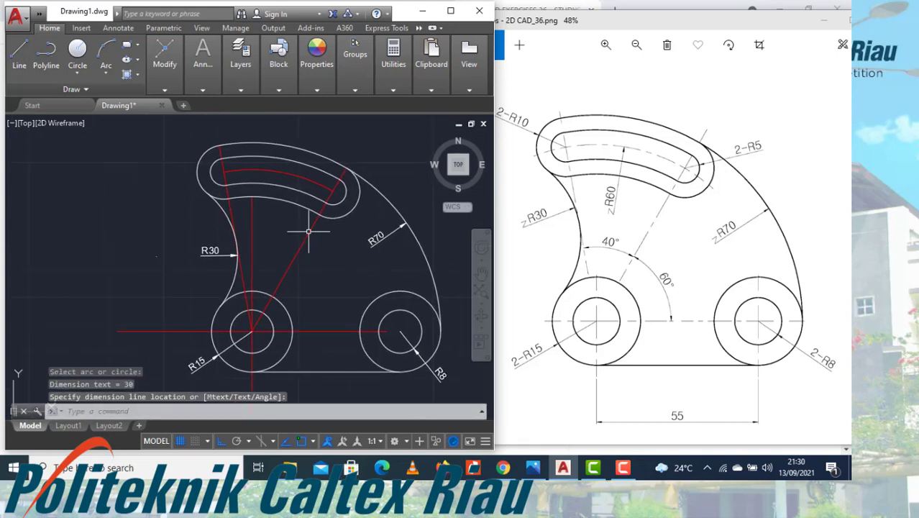
{"action": "key", "text": "Return"}
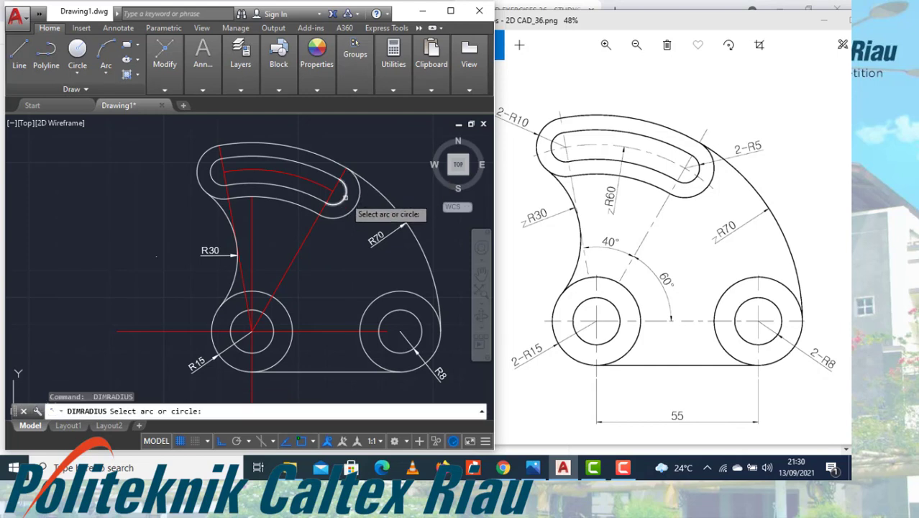
{"action": "left_click", "coordinate": [346, 188]}
{"action": "left_click", "coordinate": [373, 169]}
{"action": "key", "text": "Return"}
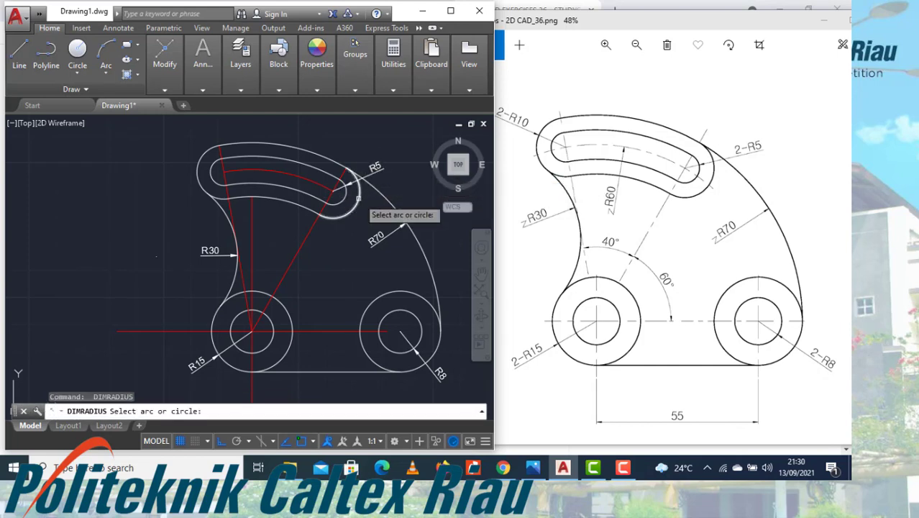
{"action": "left_click", "coordinate": [358, 199]}
{"action": "left_click", "coordinate": [394, 179]}
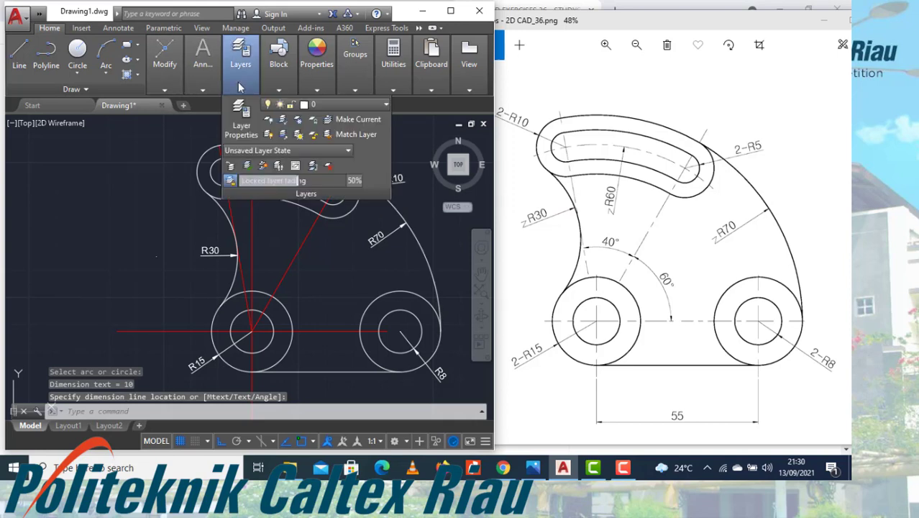
Add an angular dimension between the right angled centerline and the horizontal centerline, placing its arc just outside the lower-left circle pair.
{"action": "mouse_move", "coordinate": [211, 87]}
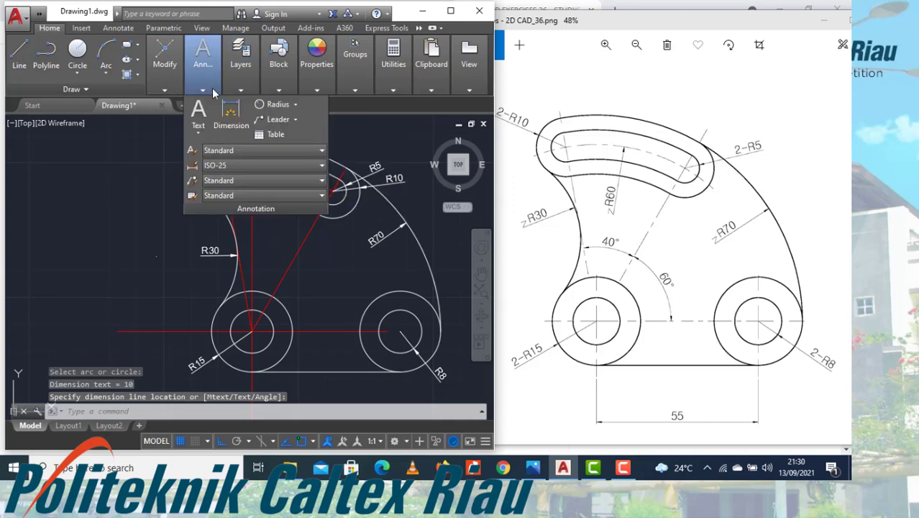
{"action": "left_click", "coordinate": [296, 105]}
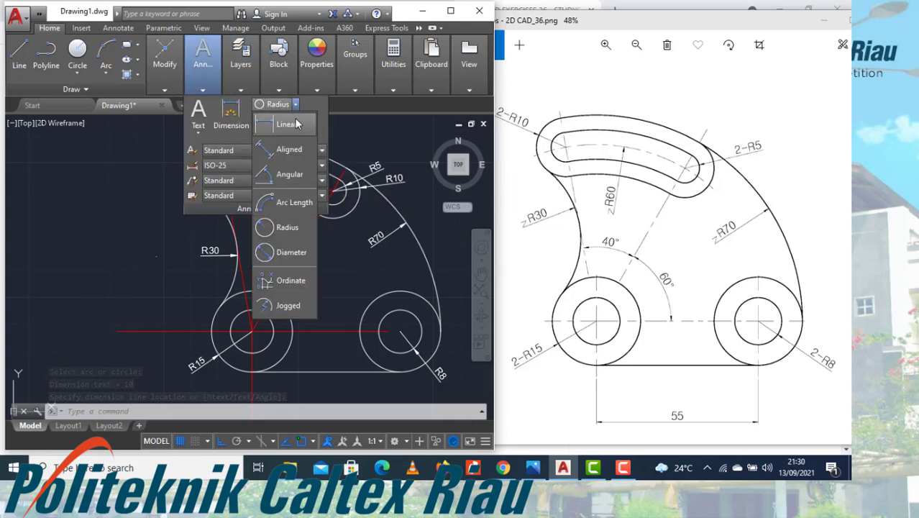
{"action": "left_click", "coordinate": [288, 174]}
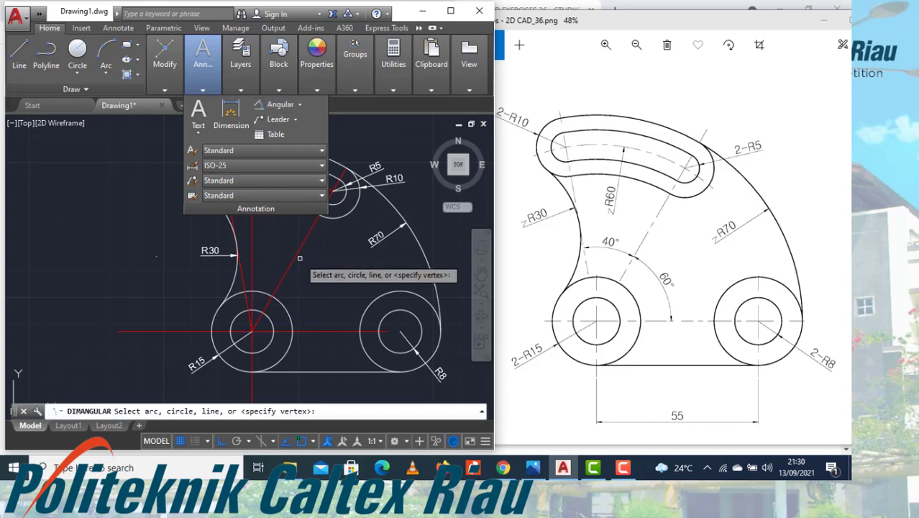
{"action": "left_click", "coordinate": [294, 262]}
{"action": "left_click", "coordinate": [298, 331]}
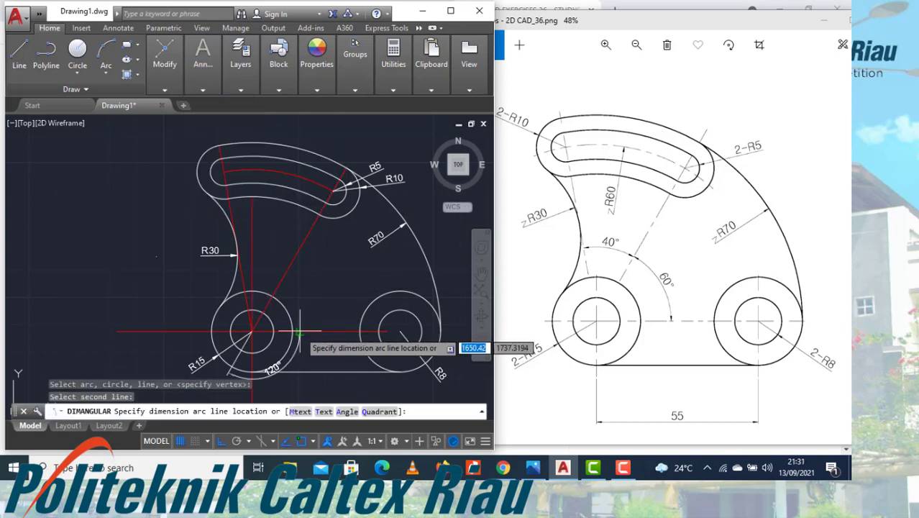
{"action": "left_click", "coordinate": [313, 303]}
Add an angular dimension between the two angled centerlines, placing its arc above the lower-left circle pair.
{"action": "key", "text": "Return"}
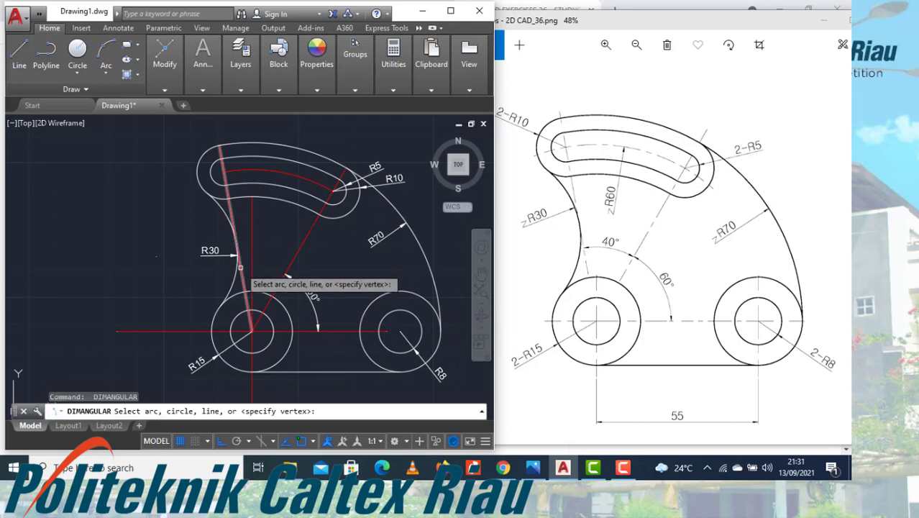
{"action": "left_click", "coordinate": [239, 267]}
{"action": "left_click", "coordinate": [290, 266]}
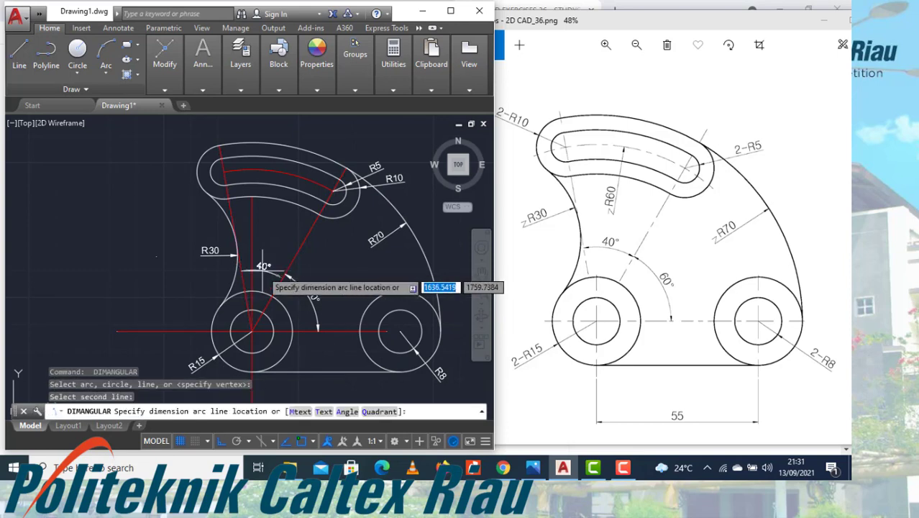
{"action": "left_click", "coordinate": [266, 264]}
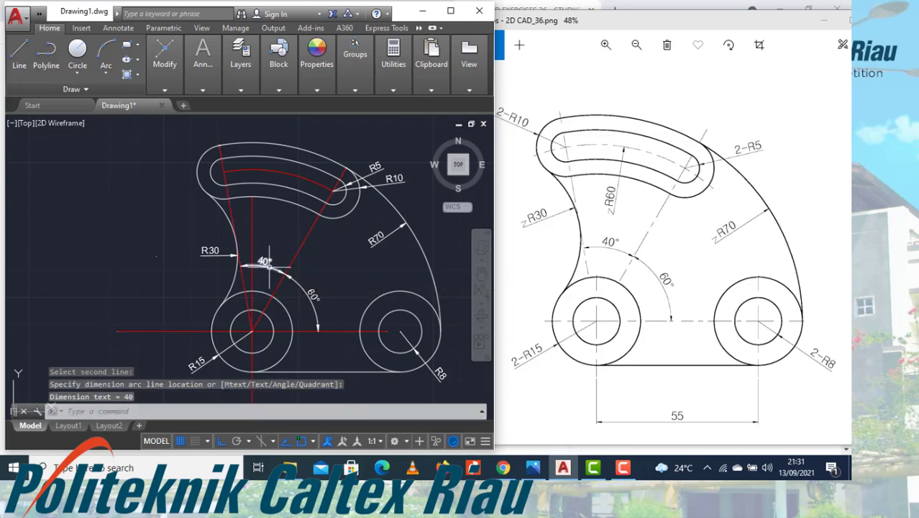
Add center marks to both lower circle pairs and to the arcs at both ends of the curved slot.
{"action": "left_click", "coordinate": [115, 28]}
{"action": "mouse_move", "coordinate": [251, 90]}
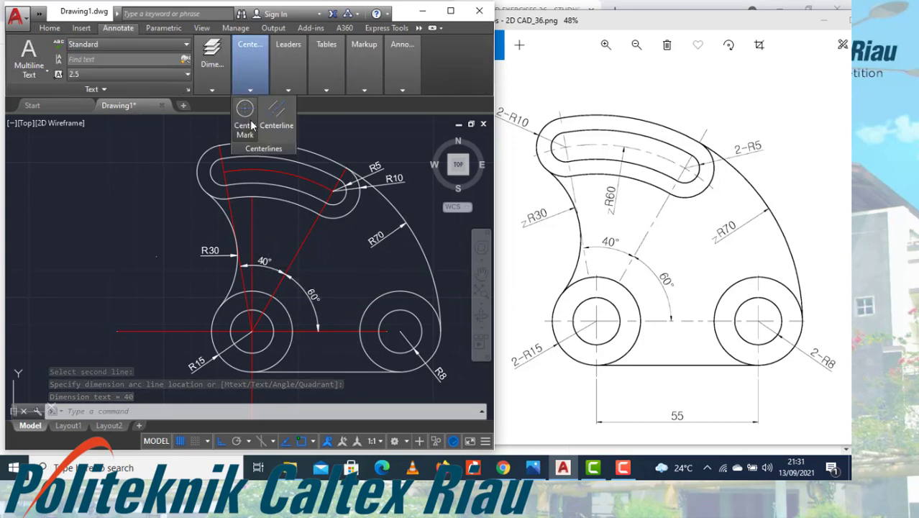
{"action": "left_click", "coordinate": [251, 123]}
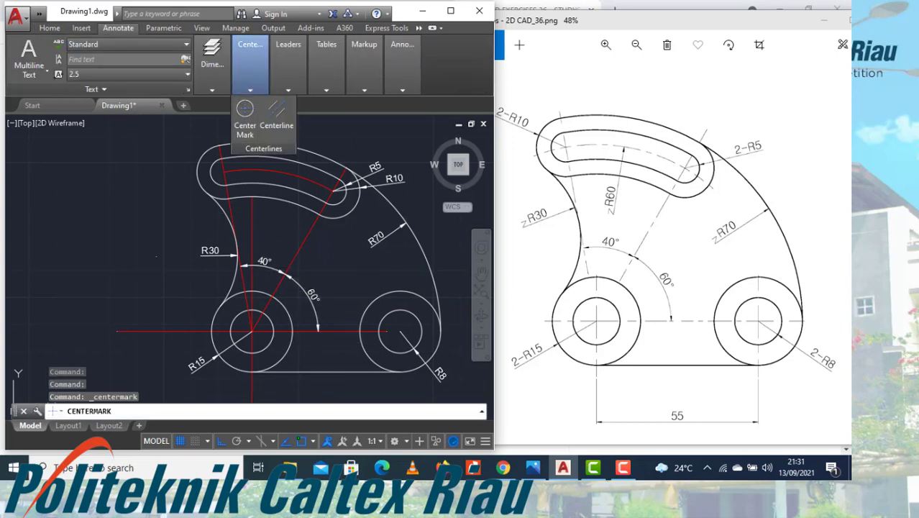
{"action": "left_click", "coordinate": [237, 294]}
{"action": "left_click", "coordinate": [369, 297]}
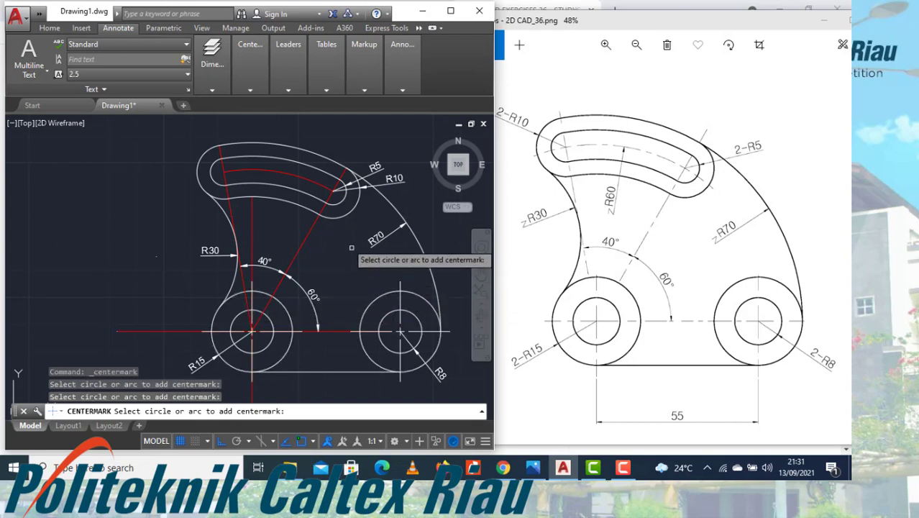
{"action": "left_click", "coordinate": [347, 186]}
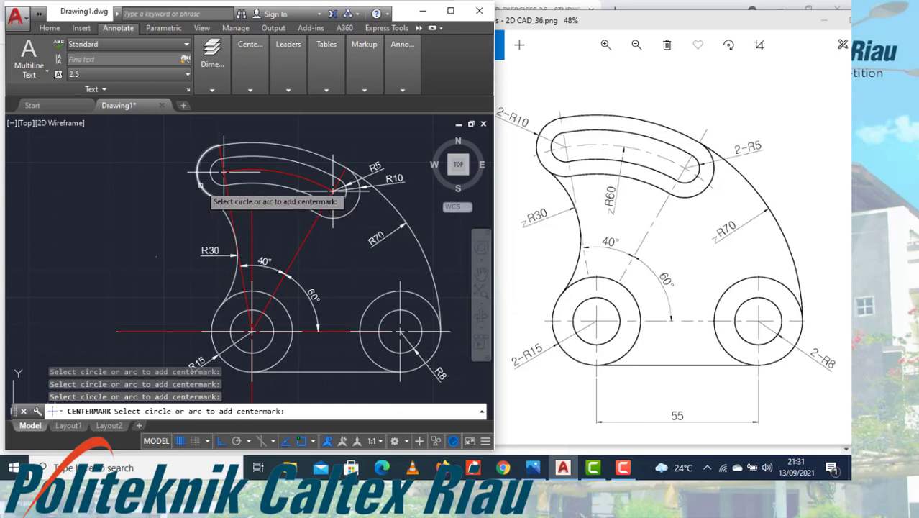
{"action": "key", "text": "Escape"}
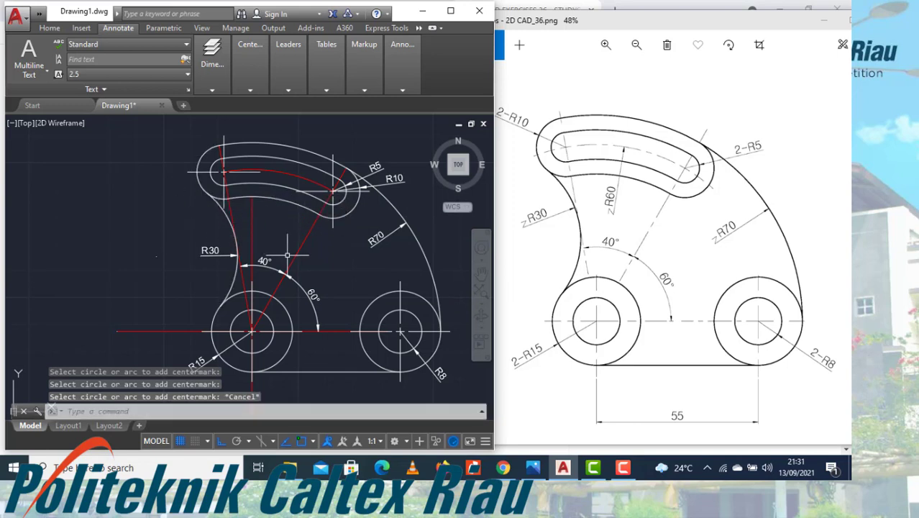
{"action": "mouse_move", "coordinate": [287, 254]}
{"action": "middle_mouse_down"}
{"action": "mouse_move", "coordinate": [255, 242]}
{"action": "mouse_move", "coordinate": [276, 226]}
{"action": "middle_mouse_up"}
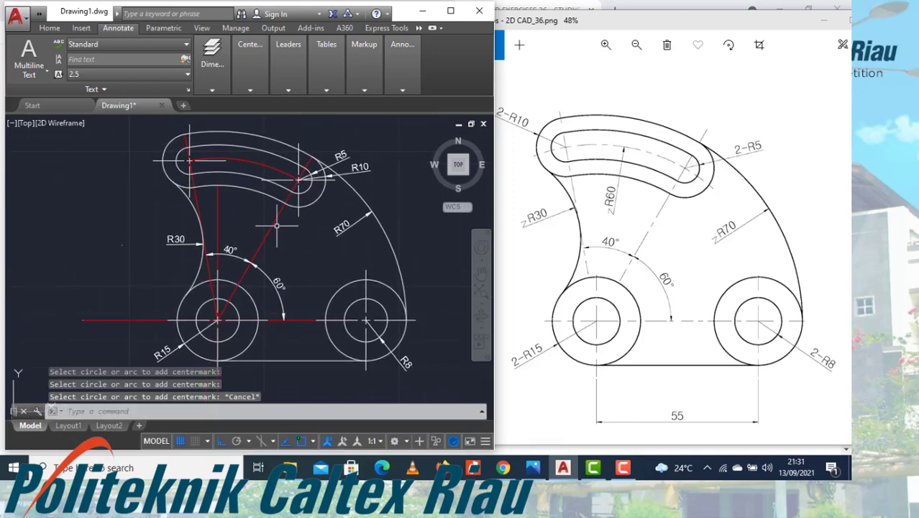